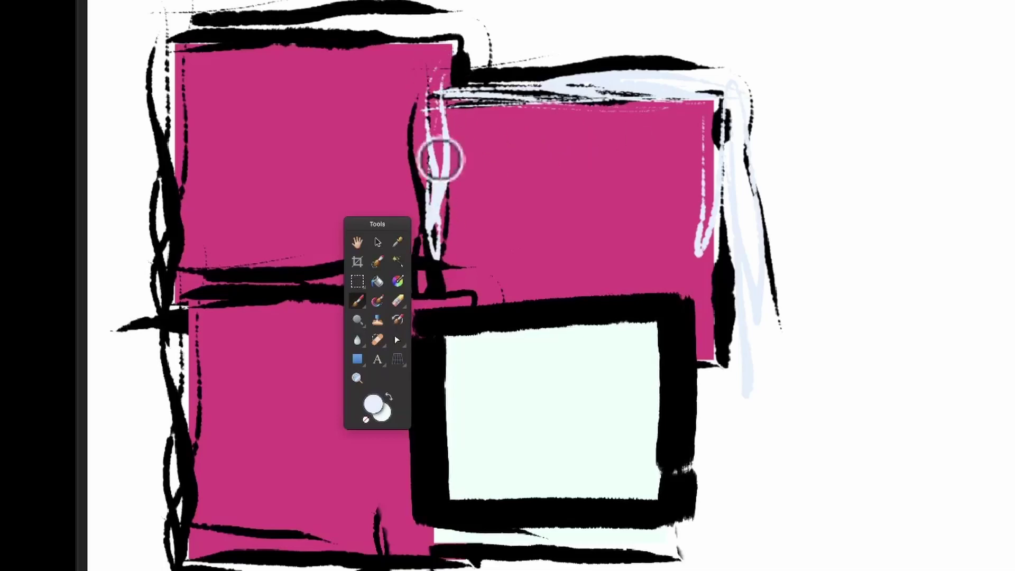
# Paint a pale ink stroke up the right edge of the upper-right pink panel toward its top
pyautogui.moveTo(704, 346)
pyautogui.mouseDown()
pyautogui.moveTo(720, 79)
pyautogui.moveTo(681, 98)
pyautogui.moveTo(441, 101)
pyautogui.moveTo(679, 120)
pyautogui.mouseUp()
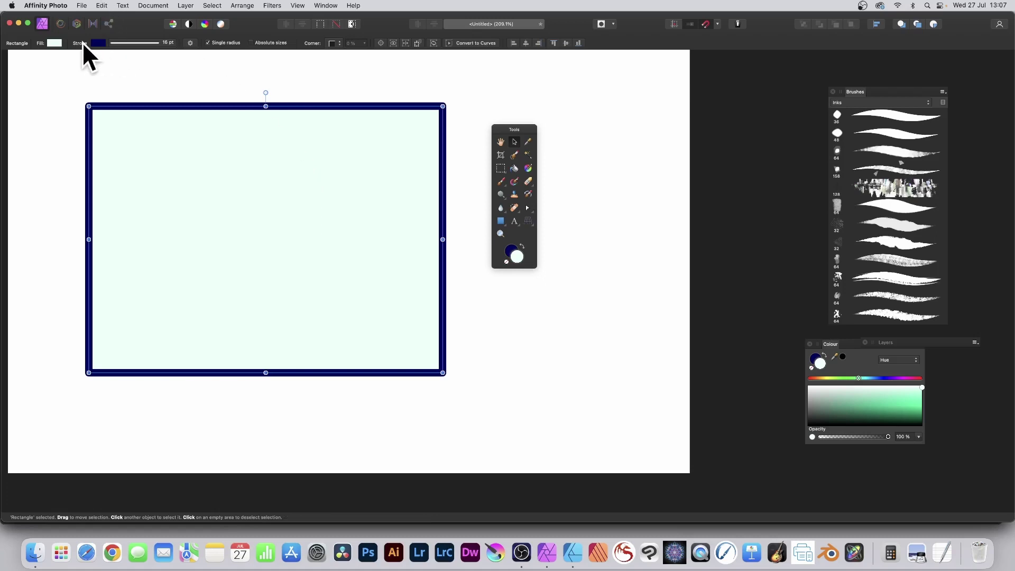
# Try None, Solid and Dashed border styles on the rectangle, settling on the Brush line style
pyautogui.click(149, 42)
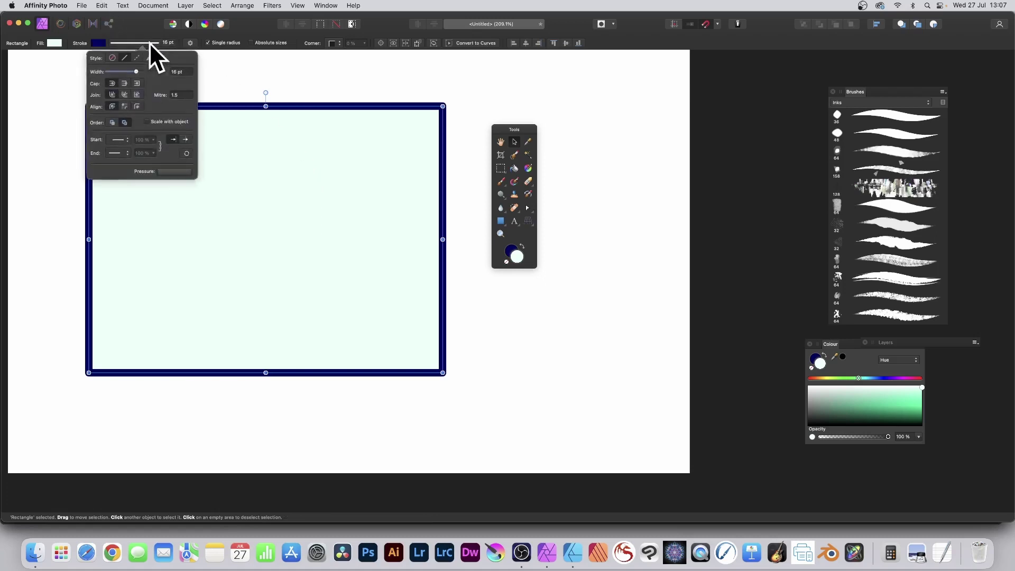
pyautogui.click(112, 59)
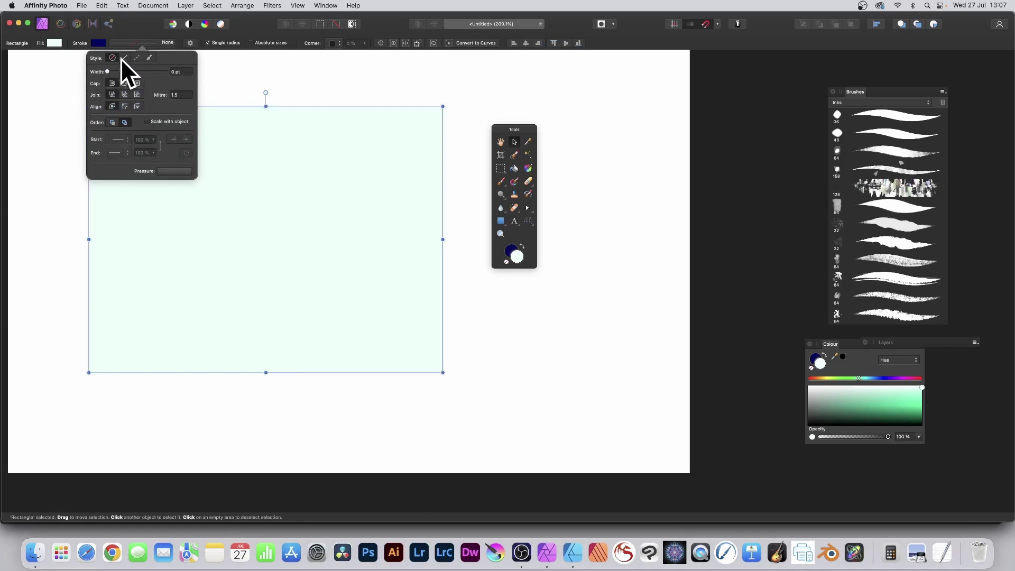
pyautogui.click(124, 58)
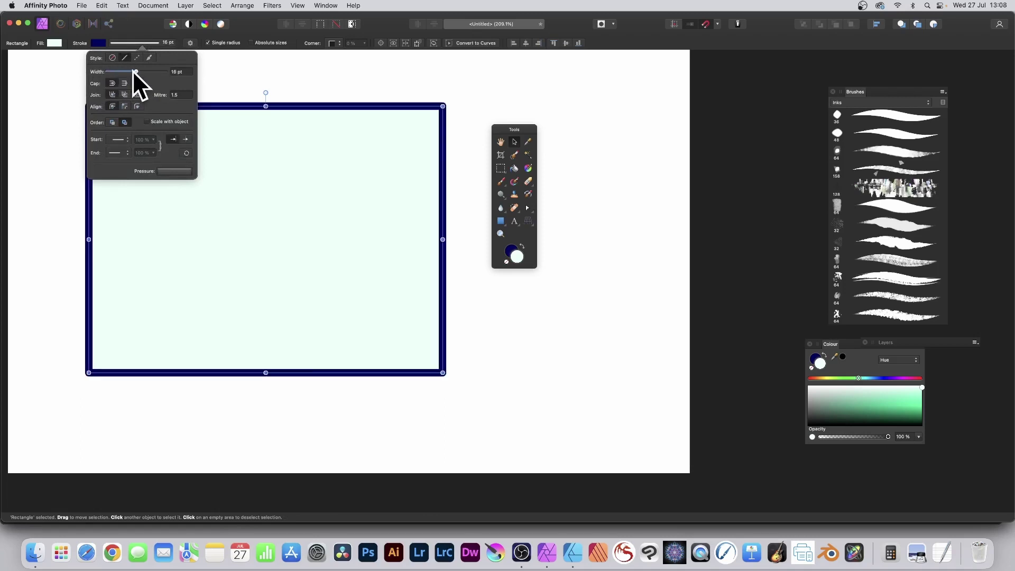
pyautogui.click(136, 58)
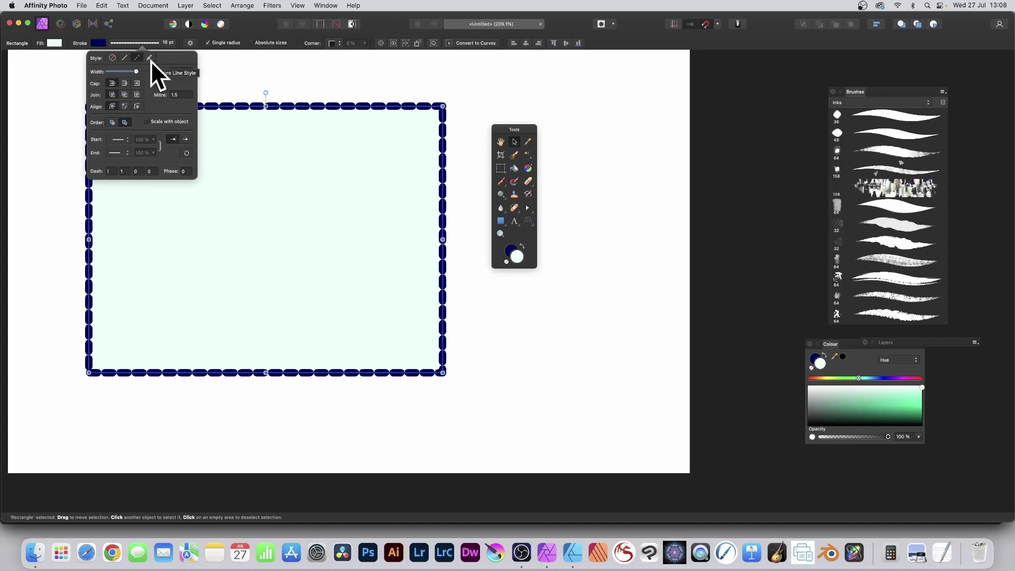
pyautogui.click(149, 58)
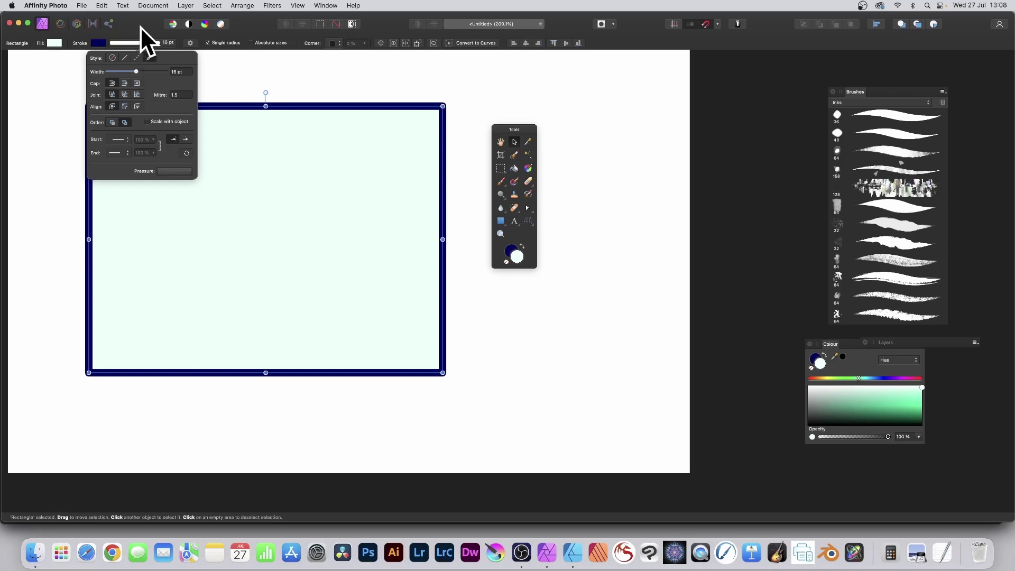
# Hand the document over to Affinity Designer with File > Edit in Designer
pyautogui.click(140, 28)
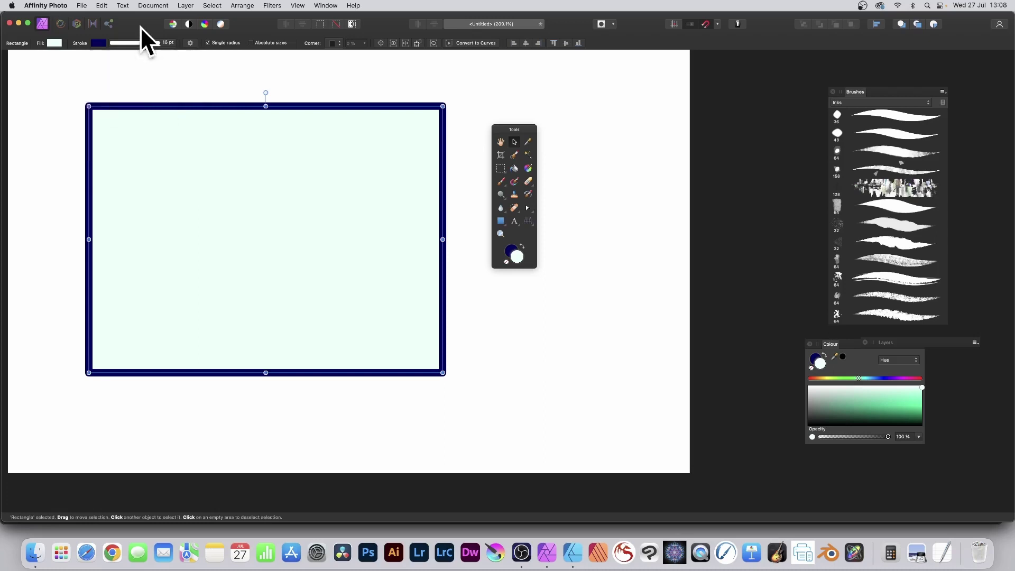
pyautogui.click(83, 4)
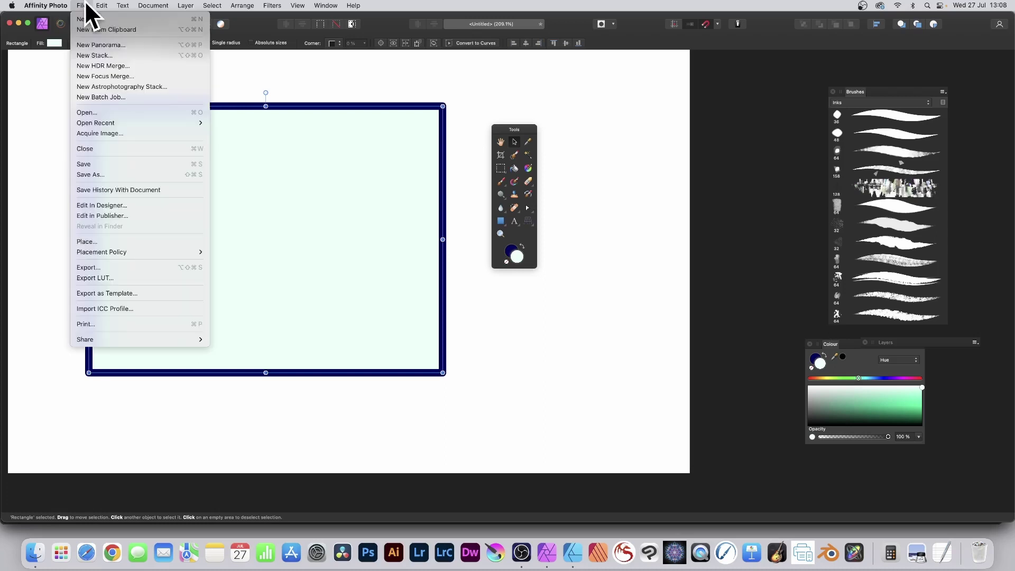
pyautogui.click(106, 204)
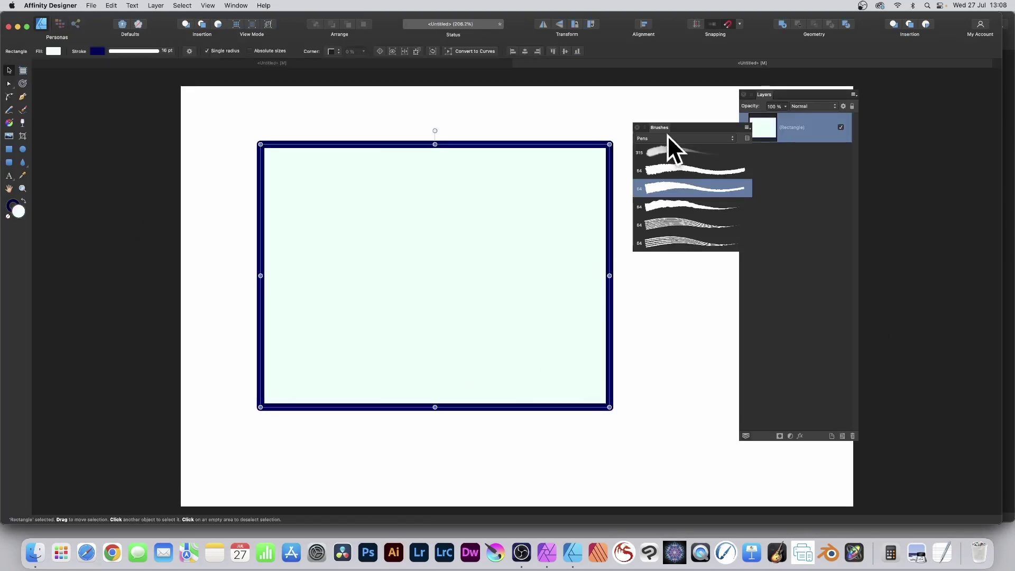
# Switch the Brushes panel to Oils and, after trying several, apply the 64 pt oil brush to the border
pyautogui.moveTo(661, 127); pyautogui.dragTo(612, 125)
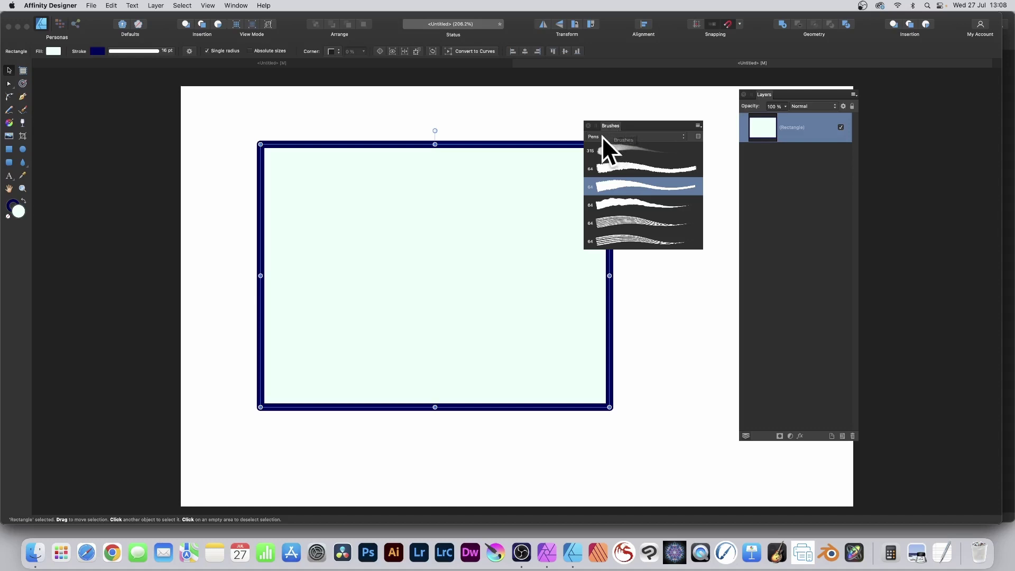
pyautogui.click(602, 136)
pyautogui.click(607, 120)
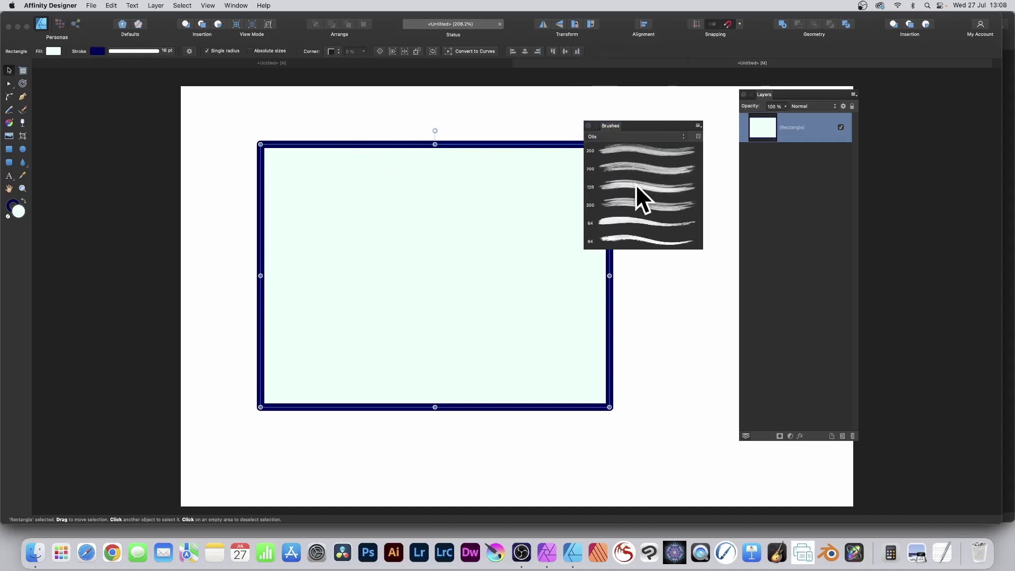
pyautogui.click(636, 184)
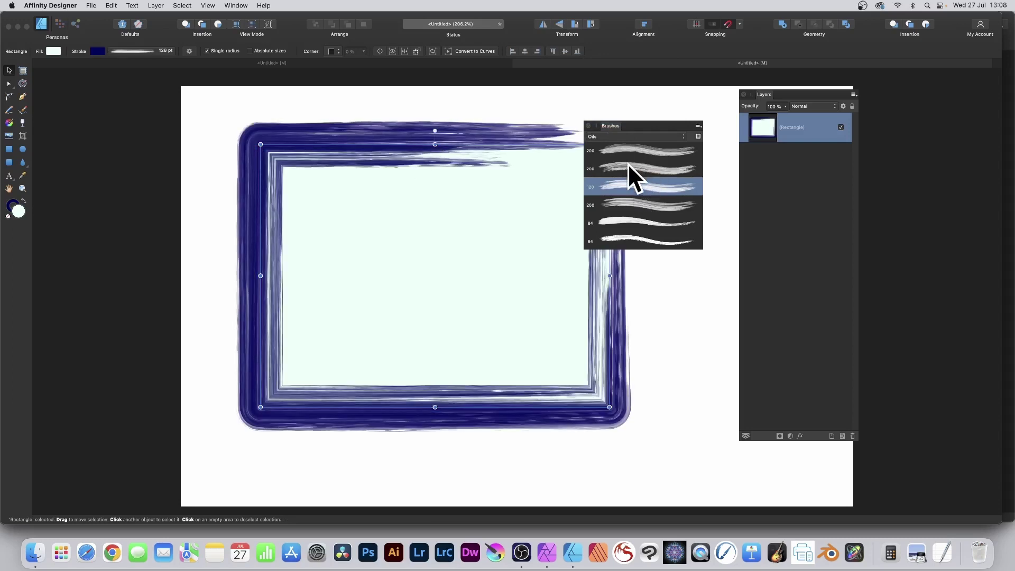
pyautogui.click(632, 165)
pyautogui.click(633, 206)
pyautogui.click(632, 223)
pyautogui.click(632, 240)
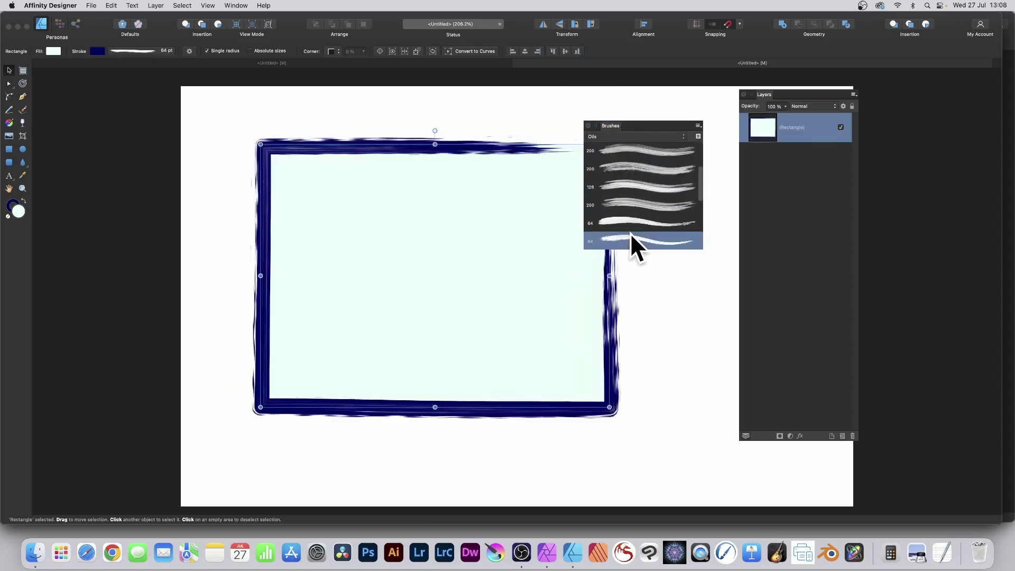
pyautogui.scroll(-5, 634, 180)
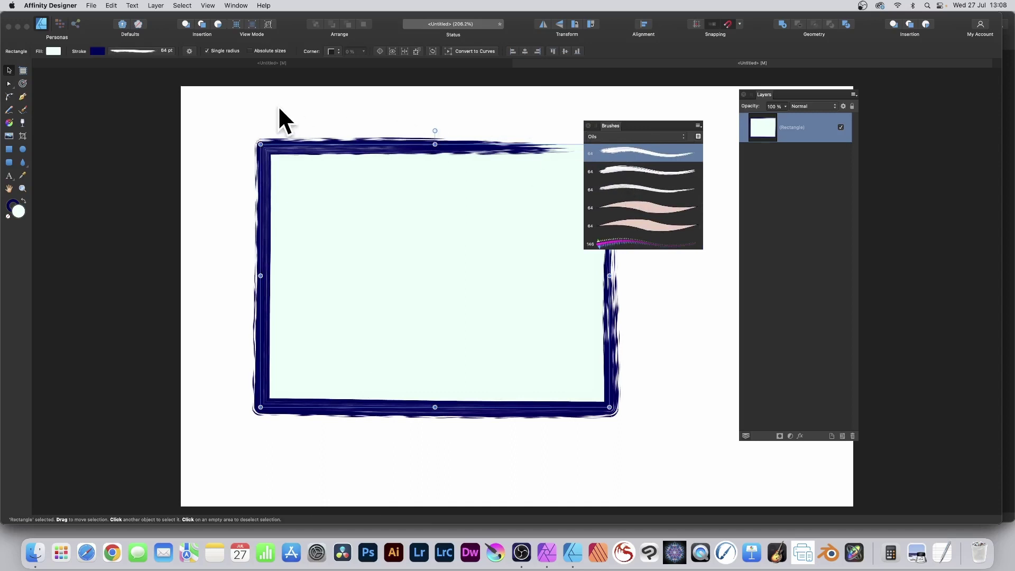
# Widen the oil-brush border to 100 pt and bend its pressure curve into a slight mid-stroke dip
pyautogui.click(142, 50)
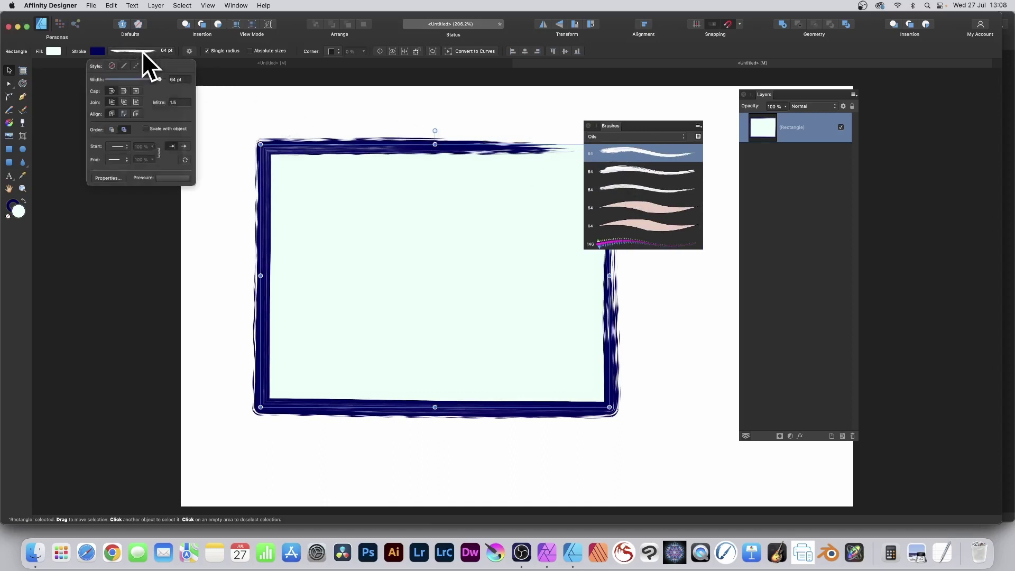
pyautogui.moveTo(158, 79)
pyautogui.mouseDown()
pyautogui.moveTo(141, 78)
pyautogui.moveTo(164, 79)
pyautogui.mouseUp()
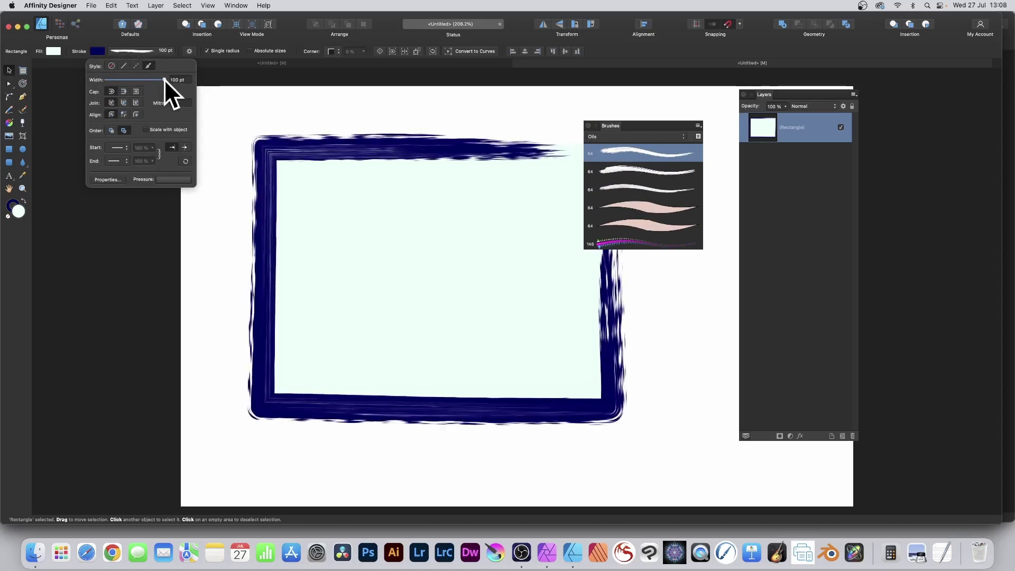
pyautogui.click(171, 180)
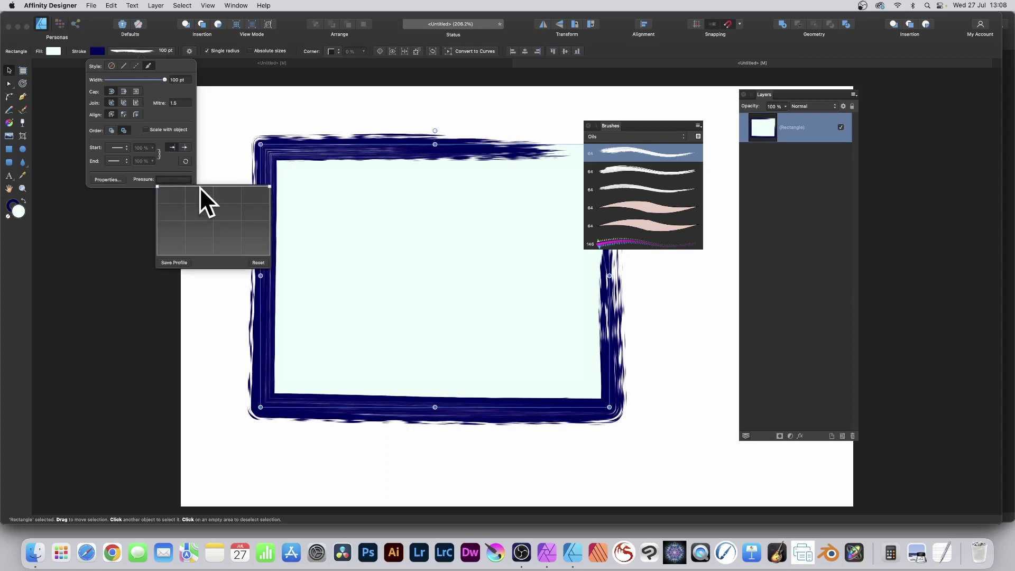
pyautogui.moveTo(199, 186)
pyautogui.mouseDown()
pyautogui.moveTo(195, 225)
pyautogui.moveTo(201, 191)
pyautogui.moveTo(199, 216)
pyautogui.moveTo(203, 205)
pyautogui.mouseUp()
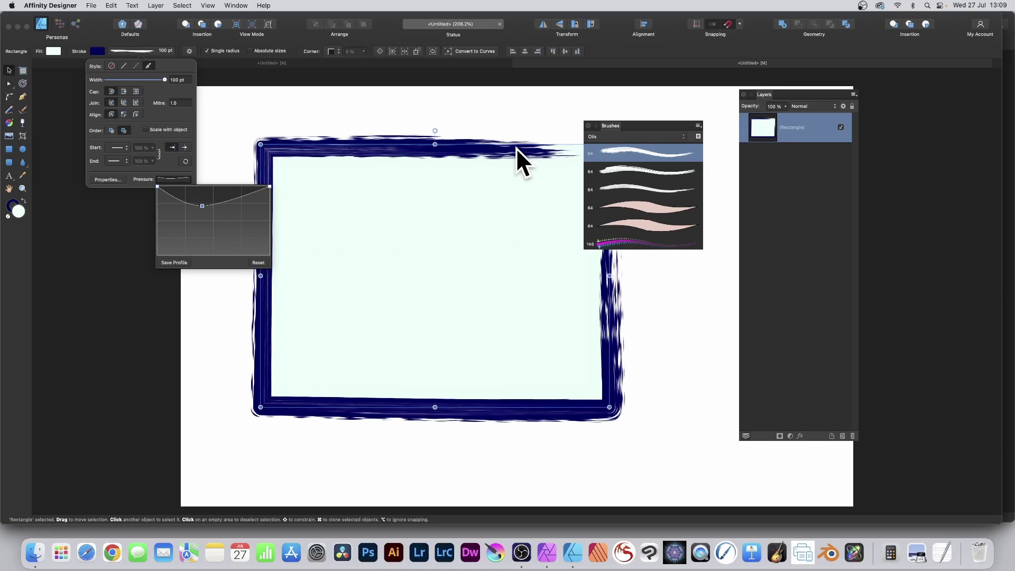
pyautogui.click(90, 5)
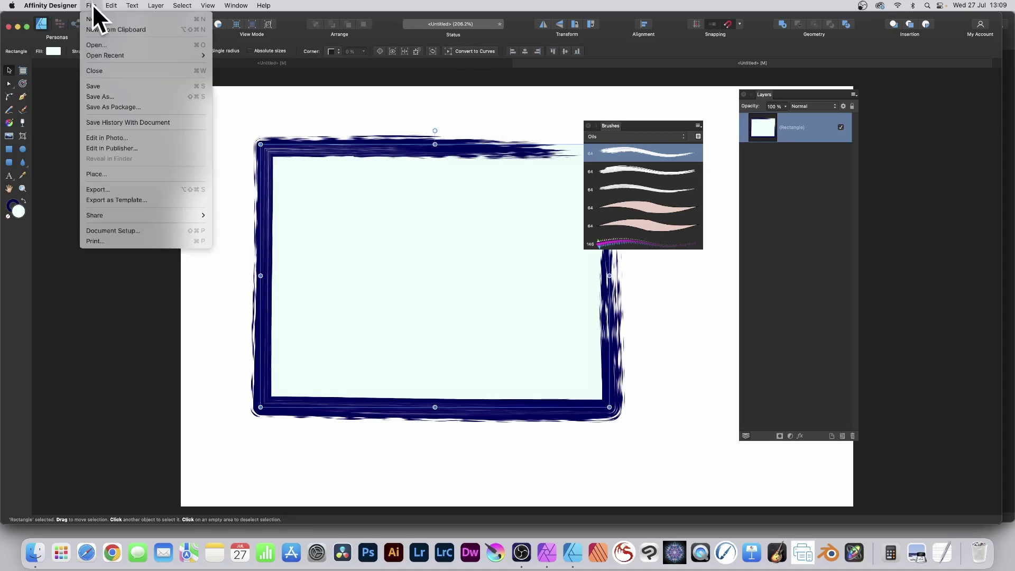
# Return the document to Affinity Photo and move the rectangle up and to the left
pyautogui.click(115, 137)
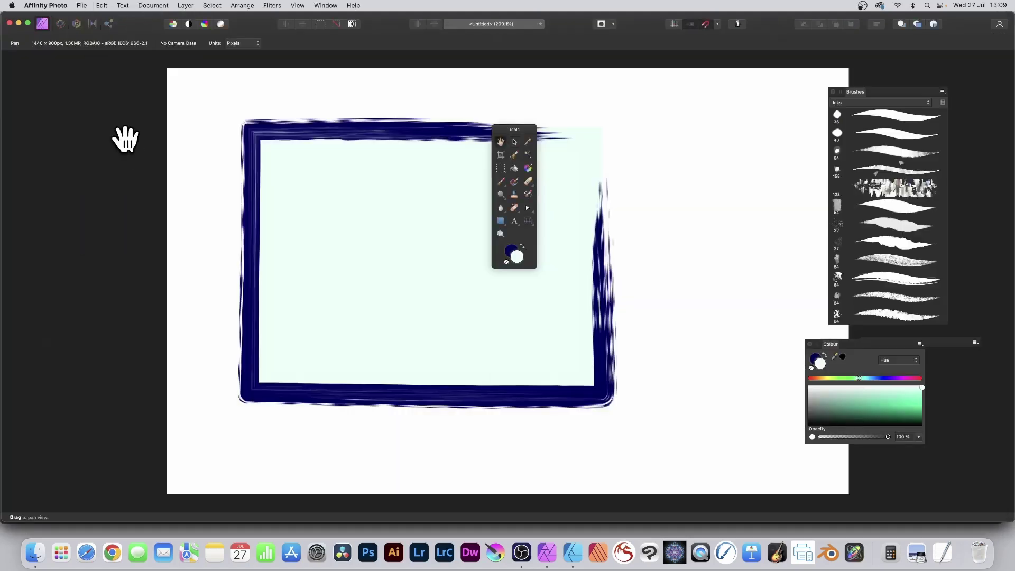
pyautogui.click(514, 141)
pyautogui.moveTo(400, 136); pyautogui.dragTo(358, 123)
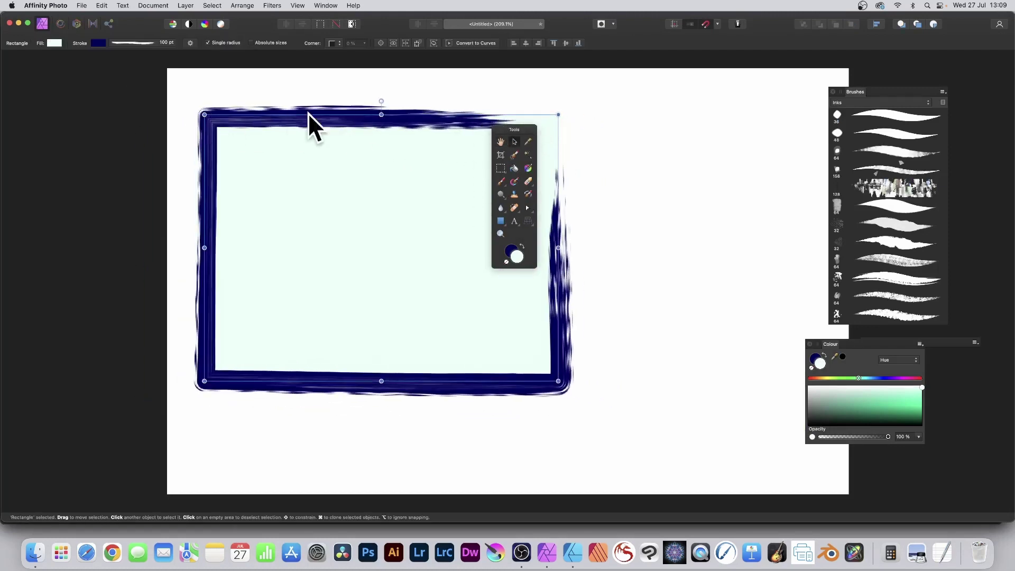
pyautogui.moveTo(851, 91)
pyautogui.mouseDown()
pyautogui.moveTo(633, 86)
pyautogui.moveTo(646, 81)
pyautogui.mouseUp()
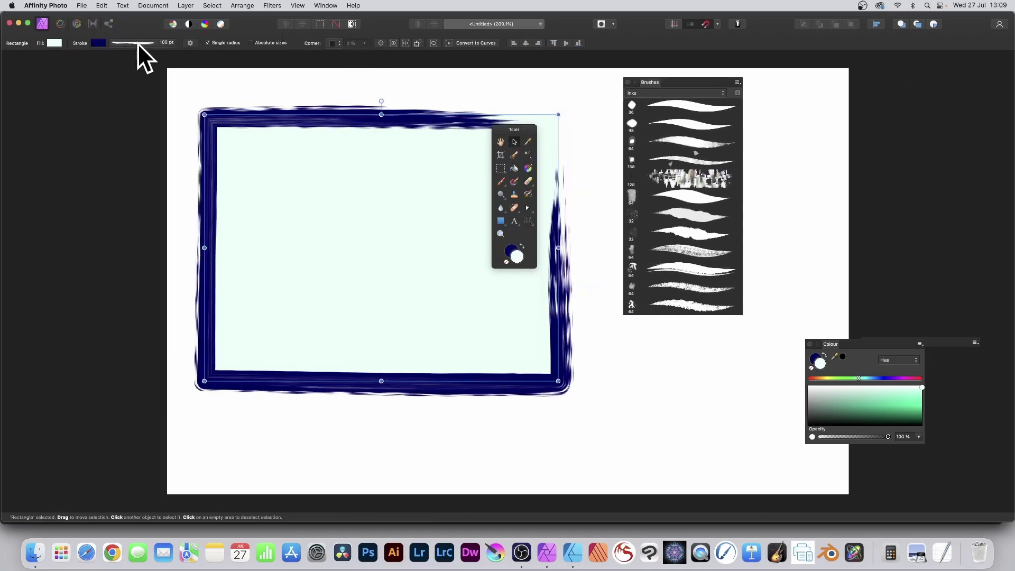
# Thin the rectangle's brush border and recolour it from navy to magenta #E2015E
pyautogui.click(138, 42)
pyautogui.moveTo(167, 71)
pyautogui.mouseDown()
pyautogui.moveTo(147, 71)
pyautogui.moveTo(161, 71)
pyautogui.mouseUp()
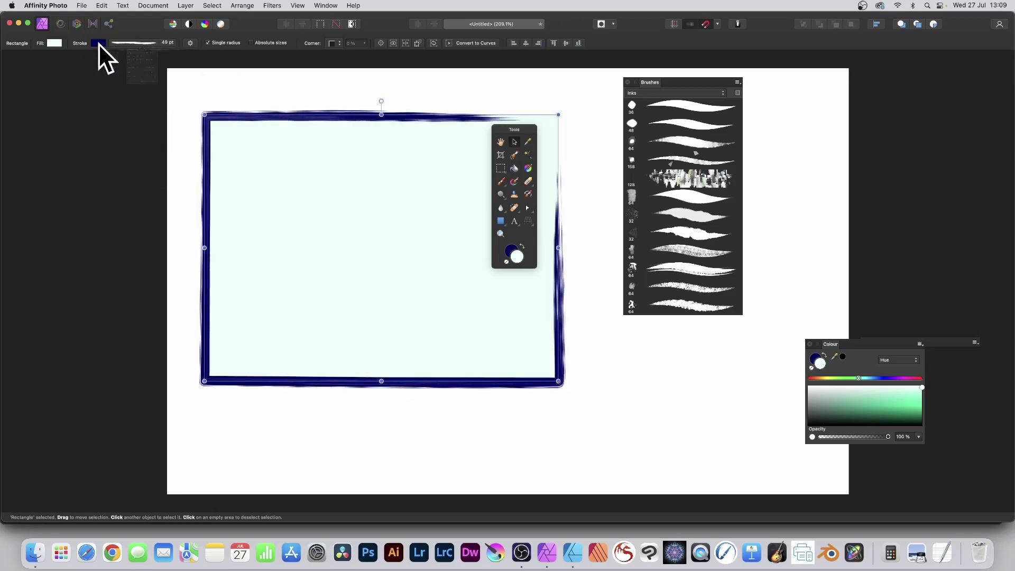
pyautogui.click(98, 43)
pyautogui.click(180, 78)
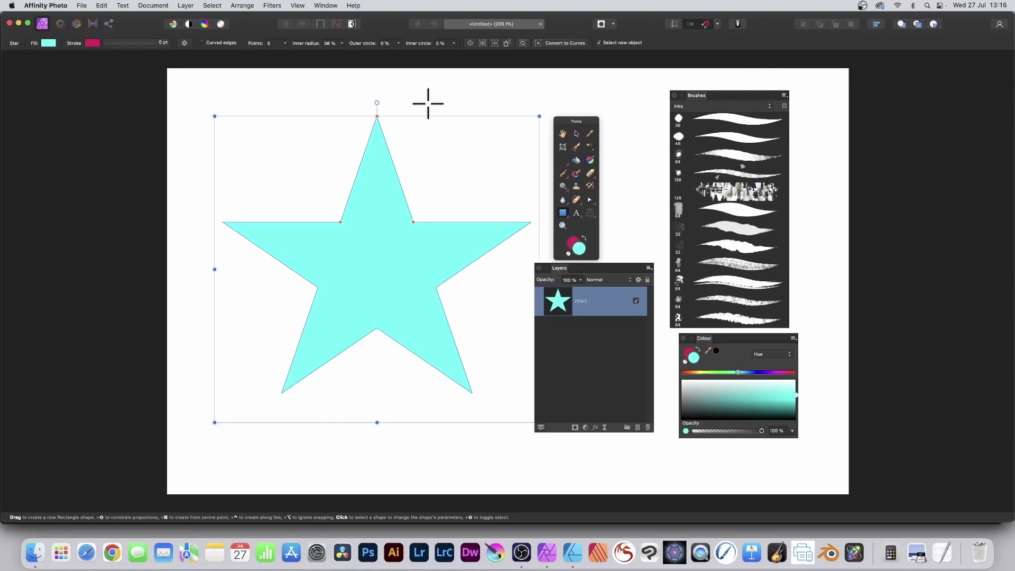
# Pick the Rectangle Tool and drag a large cyan rectangle over the star, top-left to bottom-right
pyautogui.click(563, 212)
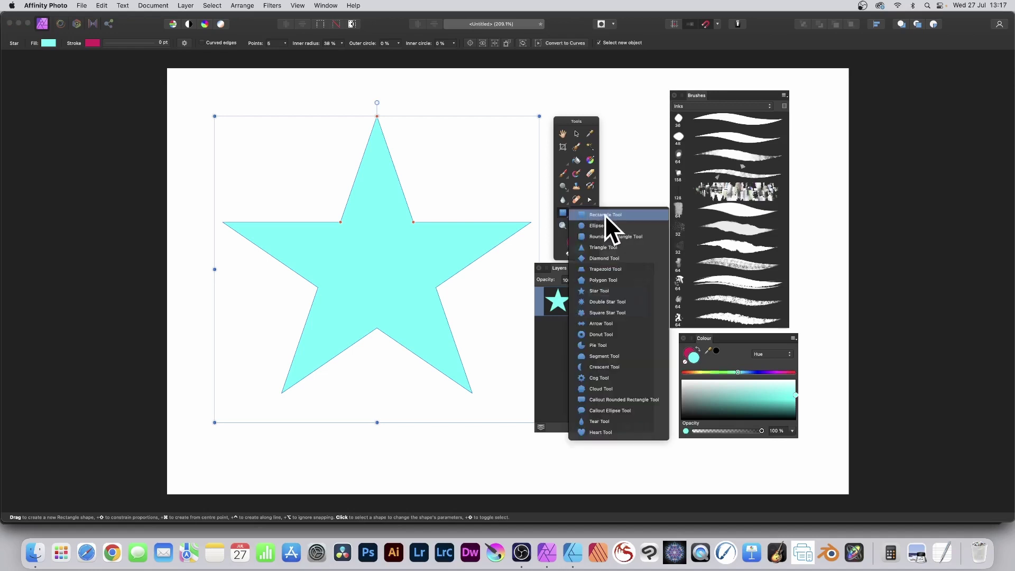
pyautogui.click(604, 214)
pyautogui.moveTo(189, 87); pyautogui.dragTo(582, 473)
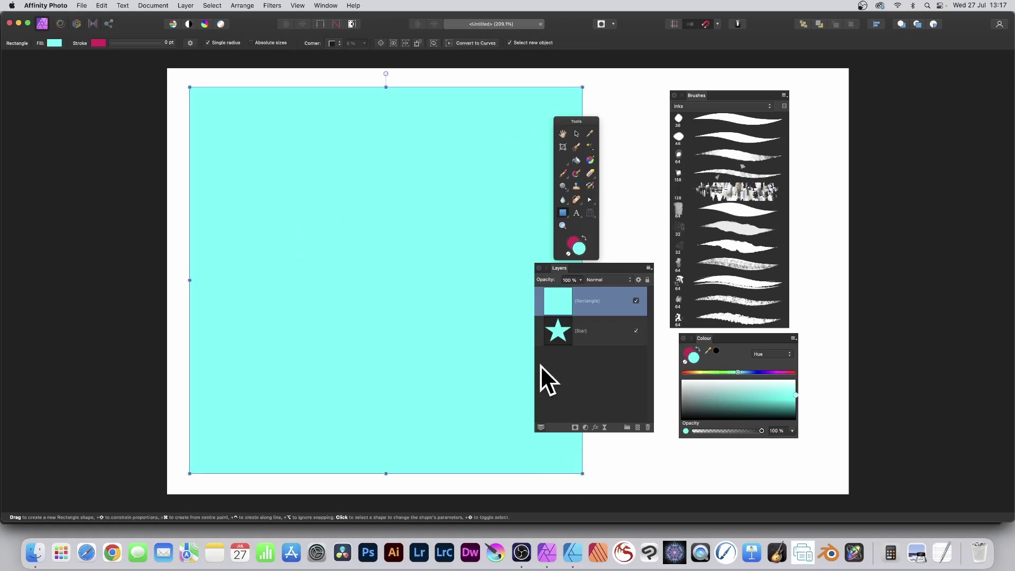
pyautogui.click(55, 43)
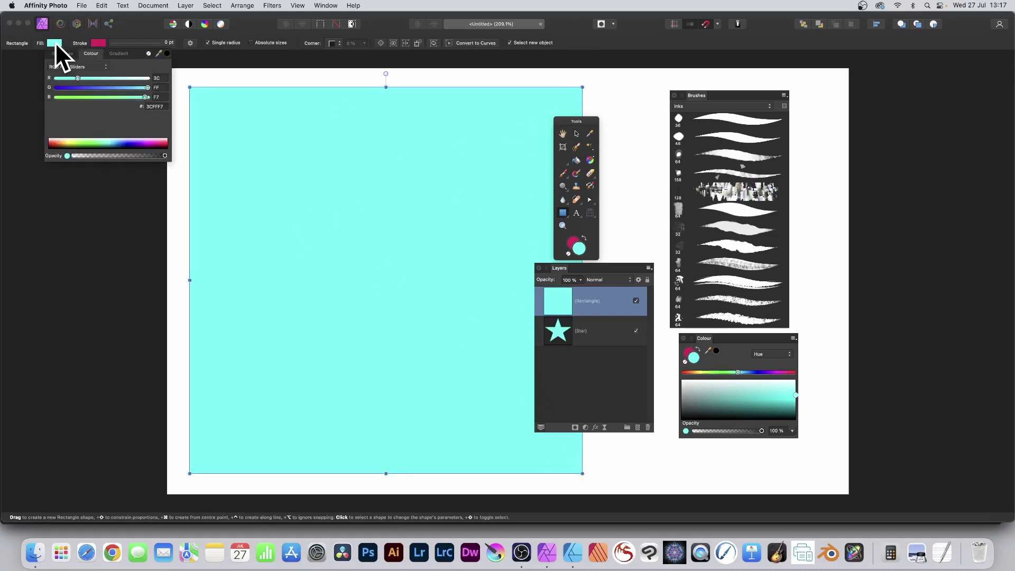
# Set the rectangle's fill to none, then cut the Star layer and Paste Inside the rectangle
pyautogui.click(150, 53)
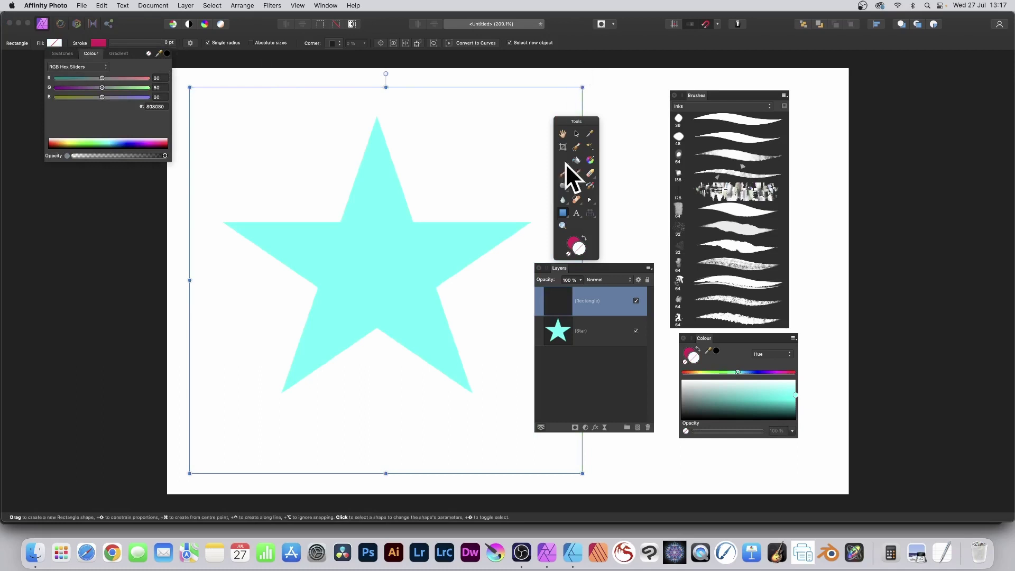
pyautogui.click(564, 329)
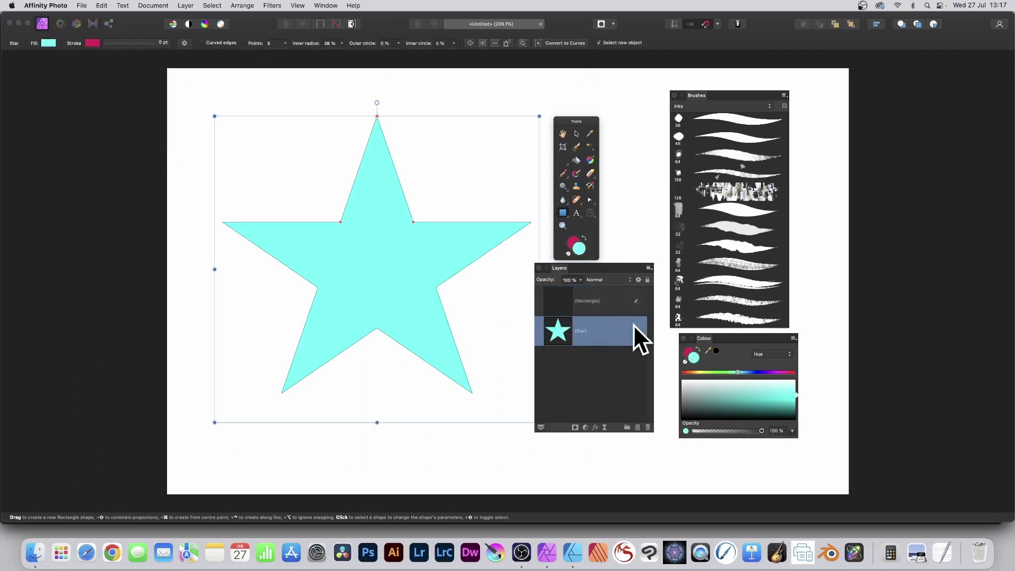
pyautogui.click(102, 5)
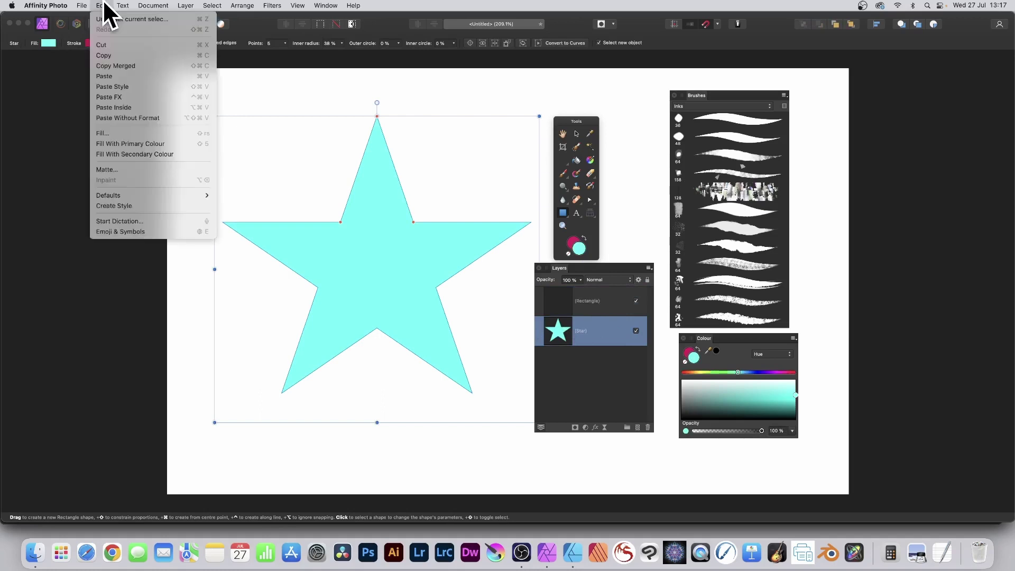
pyautogui.click(107, 44)
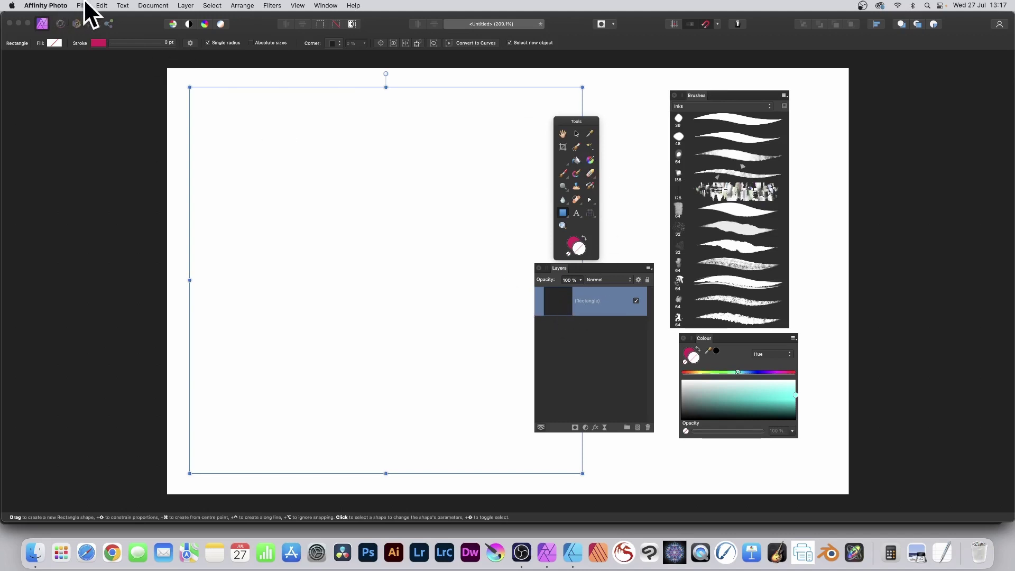
pyautogui.click(100, 6)
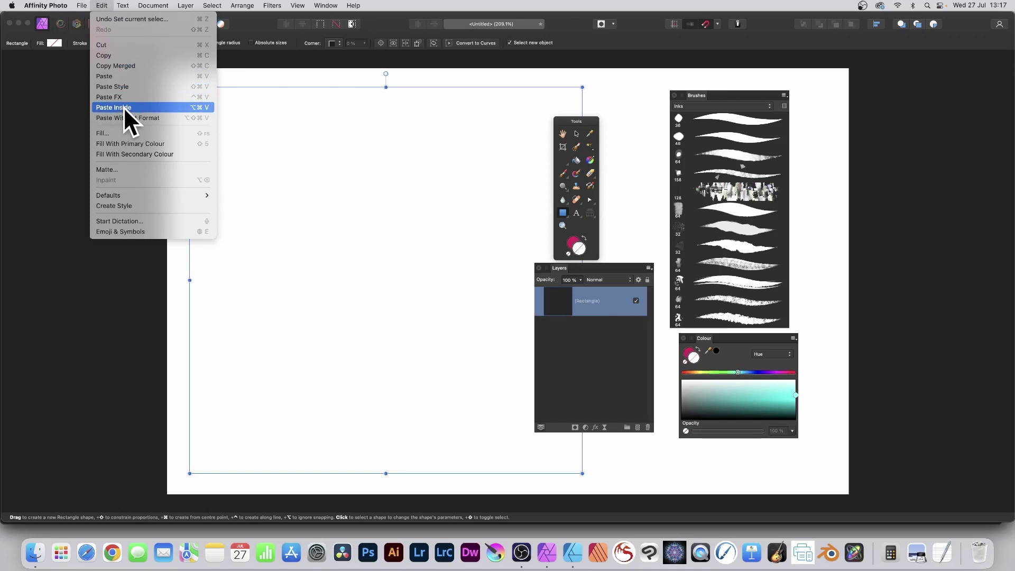
pyautogui.click(126, 108)
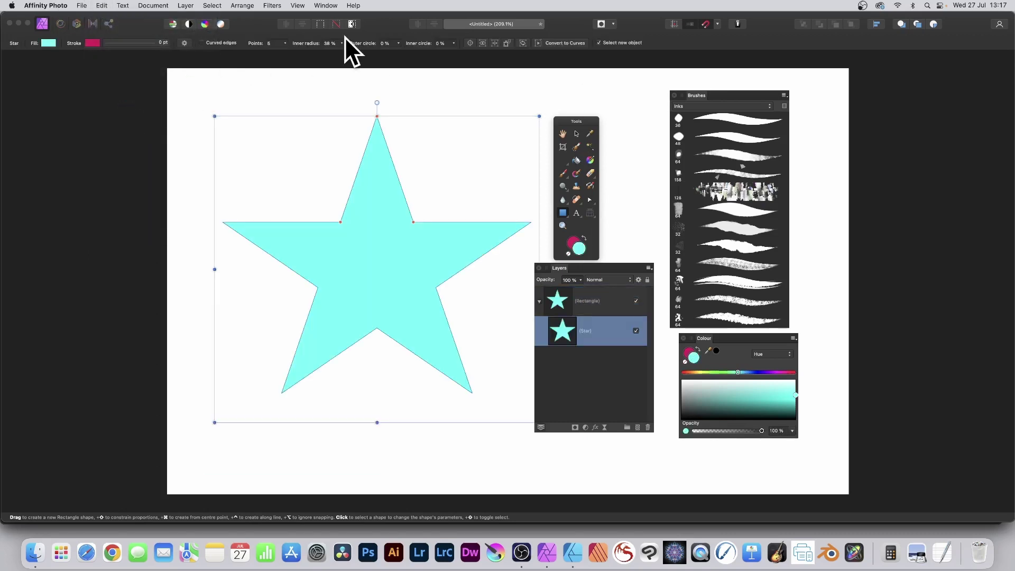
pyautogui.moveTo(566, 268); pyautogui.dragTo(524, 158)
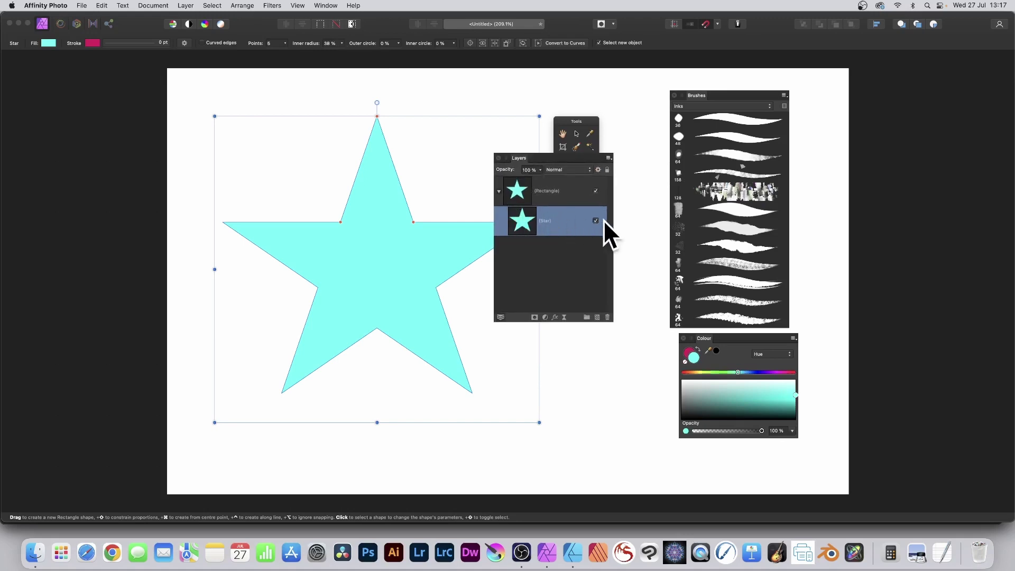
pyautogui.click(516, 189)
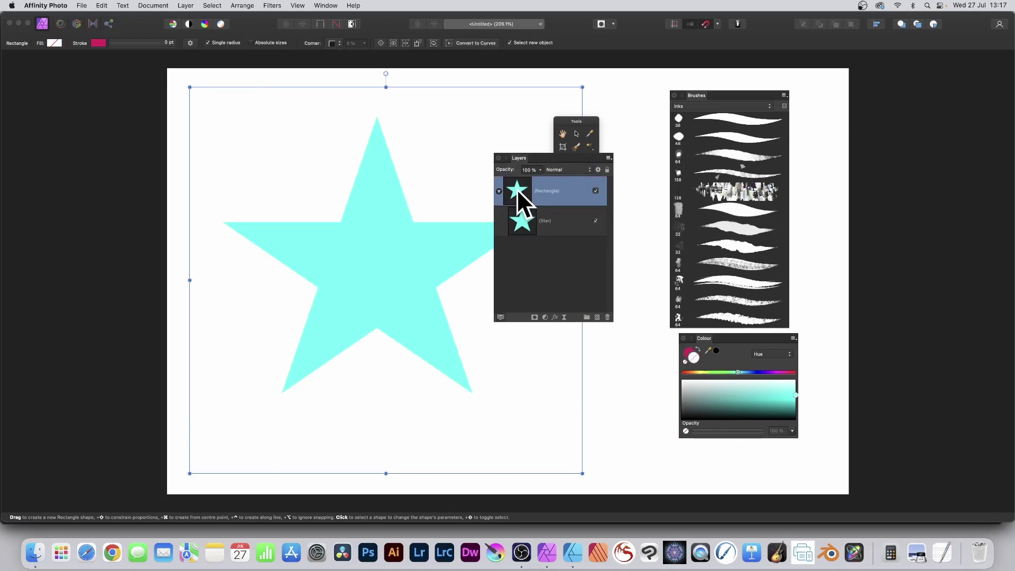
# Switch to the Paint Brush Tool from the Tools panel's brush flyout
pyautogui.click(579, 122)
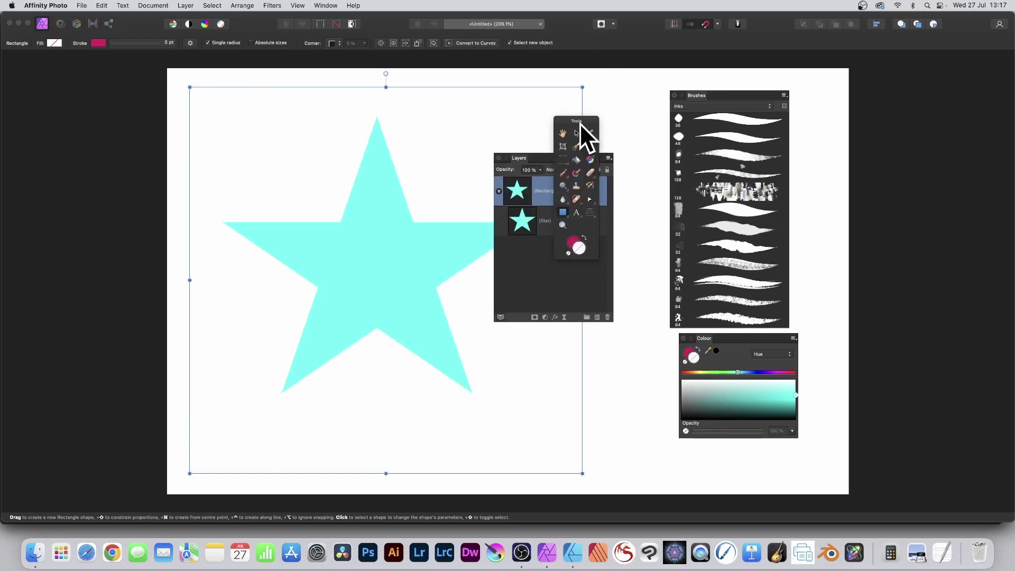
pyautogui.click(563, 175)
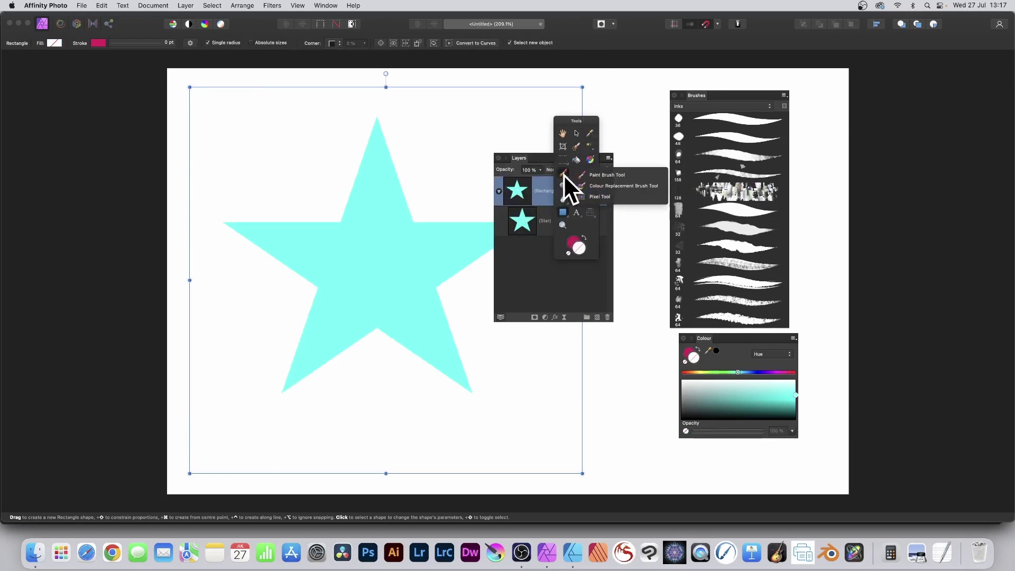
pyautogui.click(601, 174)
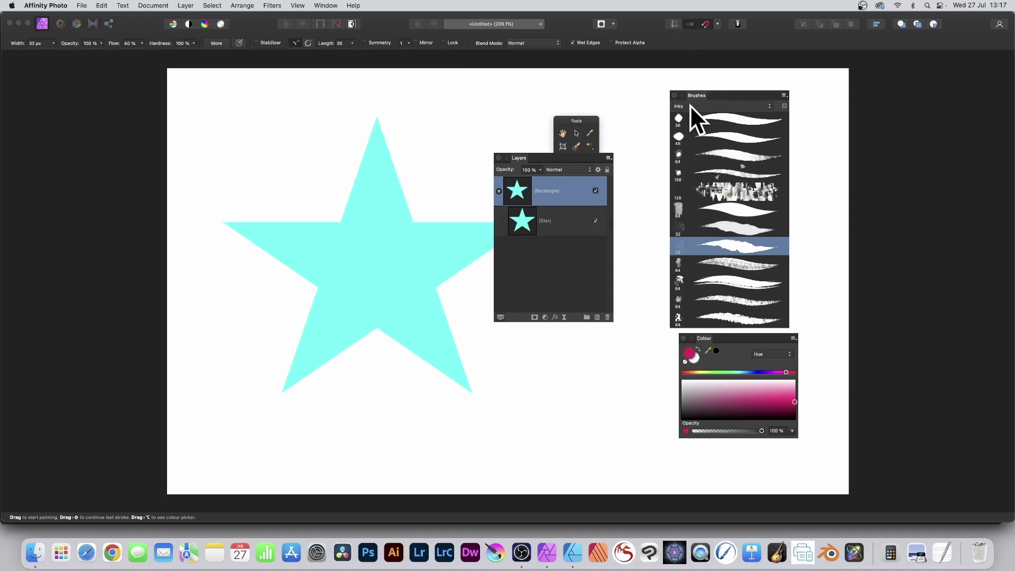
# Pick black and paint rough ink strokes down and around the star's top point and edges
pyautogui.moveTo(791, 409); pyautogui.dragTo(785, 420)
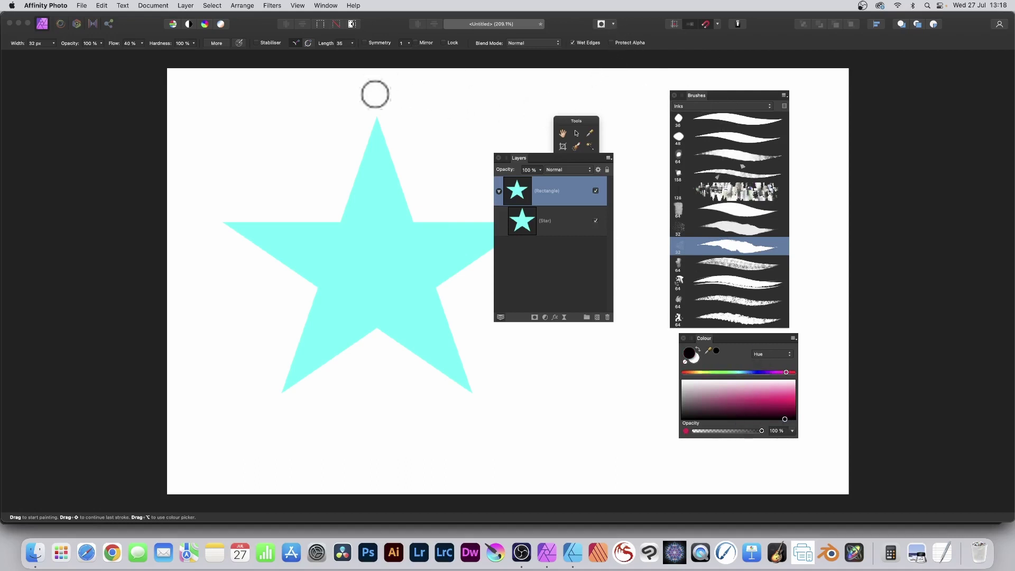
pyautogui.moveTo(381, 117); pyautogui.dragTo(413, 221)
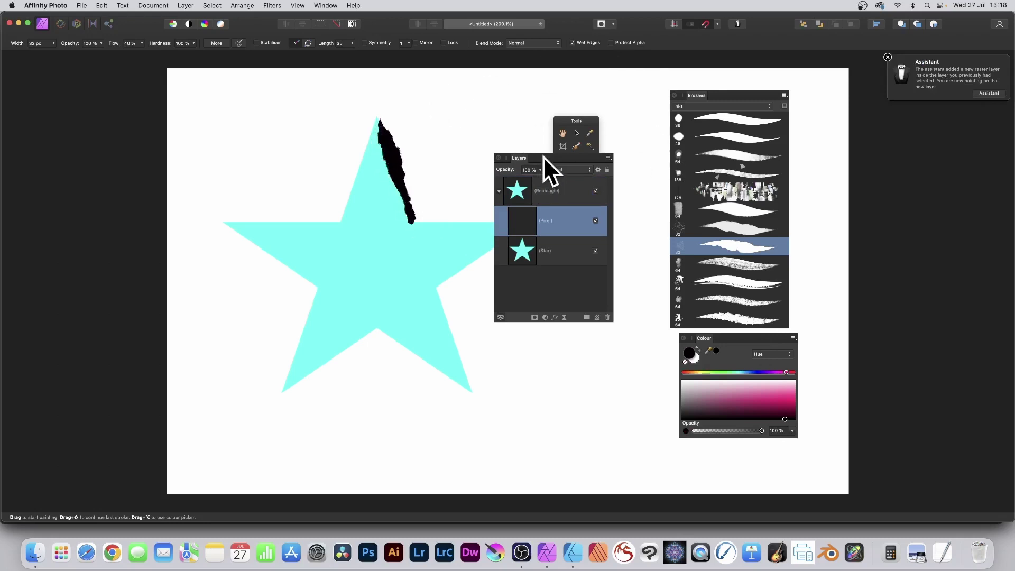
pyautogui.moveTo(543, 157); pyautogui.dragTo(579, 116)
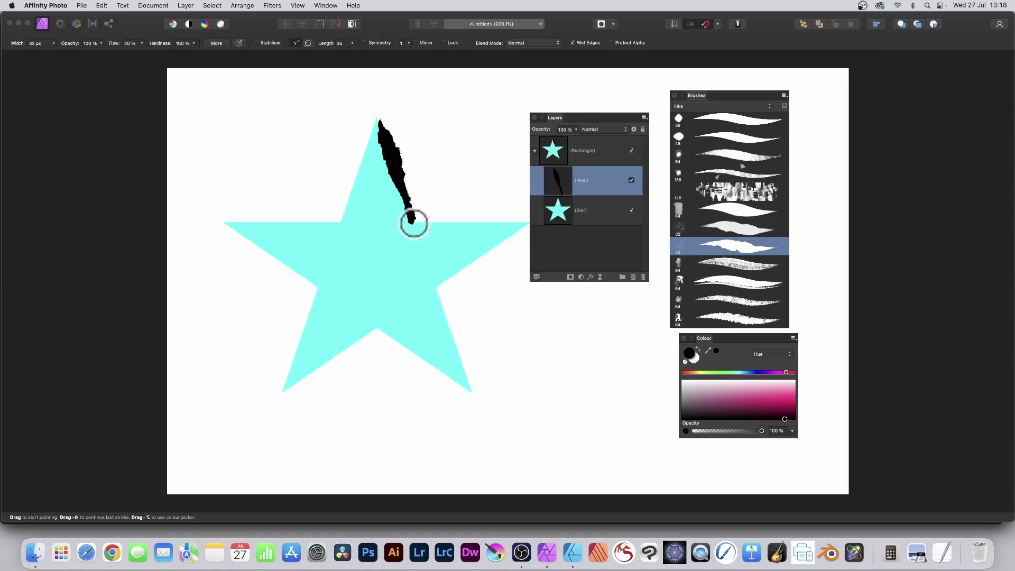
pyautogui.moveTo(412, 220)
pyautogui.mouseDown()
pyautogui.moveTo(526, 220)
pyautogui.moveTo(423, 299)
pyautogui.moveTo(474, 263)
pyautogui.moveTo(422, 281)
pyautogui.moveTo(478, 403)
pyautogui.moveTo(387, 333)
pyautogui.moveTo(408, 352)
pyautogui.moveTo(360, 342)
pyautogui.moveTo(265, 358)
pyautogui.moveTo(299, 364)
pyautogui.moveTo(335, 272)
pyautogui.moveTo(302, 284)
pyautogui.moveTo(230, 230)
pyautogui.moveTo(301, 222)
pyautogui.moveTo(227, 229)
pyautogui.moveTo(346, 221)
pyautogui.moveTo(390, 136)
pyautogui.moveTo(380, 122)
pyautogui.mouseUp()
pyautogui.moveTo(337, 232)
pyautogui.mouseDown()
pyautogui.moveTo(365, 190)
pyautogui.moveTo(357, 174)
pyautogui.moveTo(327, 244)
pyautogui.mouseUp()
# Switch to magenta and paint accent strokes alongside the black outline on the star's edges
pyautogui.click(756, 406)
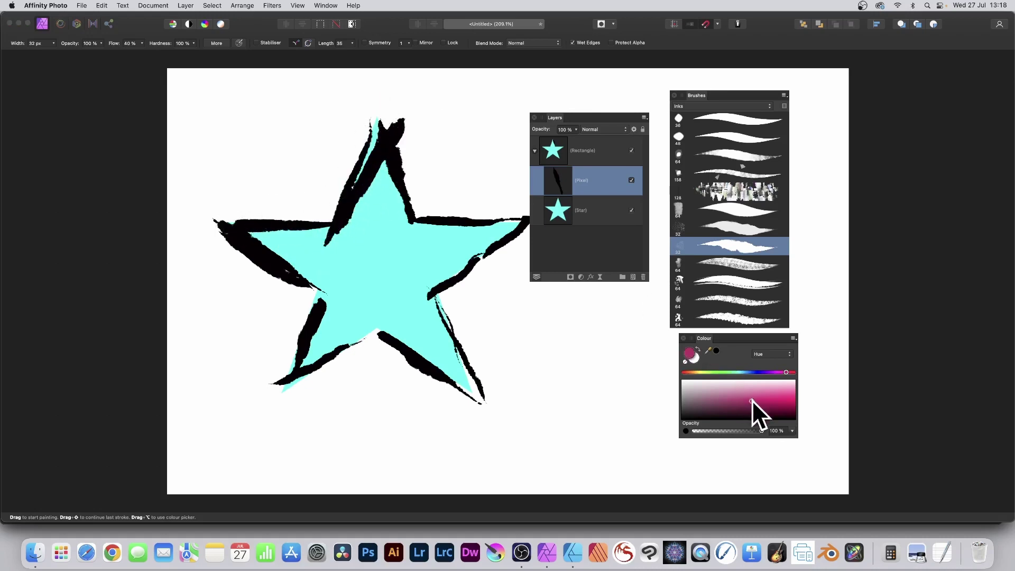
pyautogui.moveTo(366, 159)
pyautogui.mouseDown()
pyautogui.moveTo(351, 227)
pyautogui.moveTo(385, 148)
pyautogui.moveTo(416, 234)
pyautogui.moveTo(492, 235)
pyautogui.mouseUp()
pyautogui.moveTo(441, 312); pyautogui.dragTo(285, 376)
pyautogui.click(565, 150)
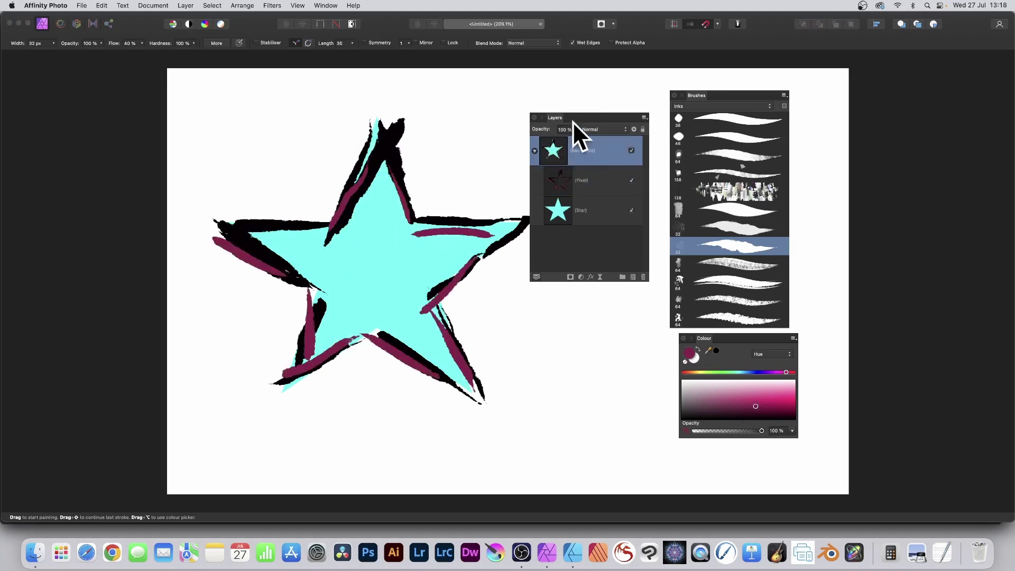
pyautogui.moveTo(557, 118); pyautogui.dragTo(586, 241)
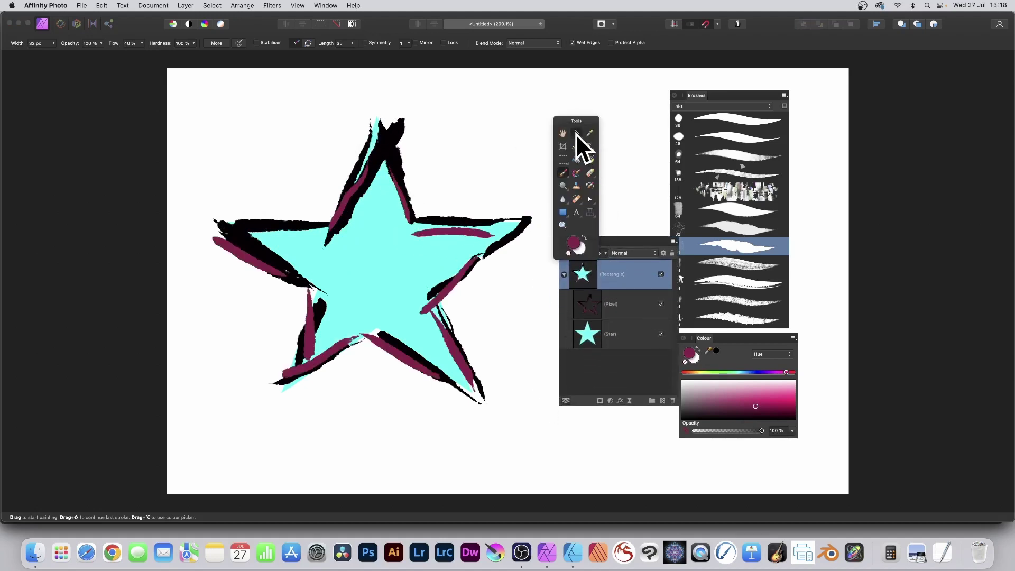
pyautogui.click(576, 134)
# Shrink the clipped star group and move it up near the top left of the canvas
pyautogui.moveTo(395, 214); pyautogui.dragTo(418, 215)
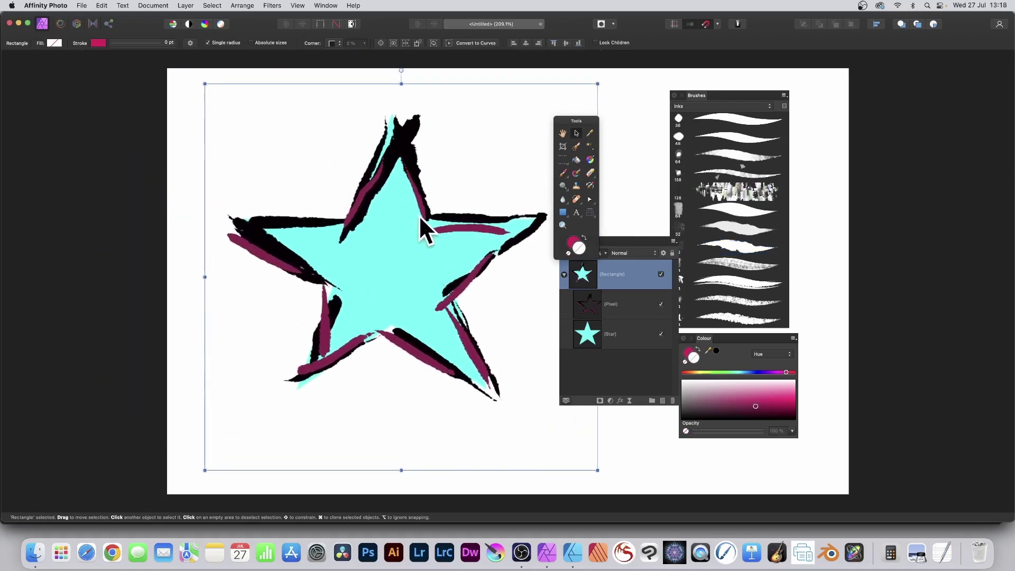
pyautogui.moveTo(420, 217); pyautogui.dragTo(326, 233)
pyautogui.moveTo(552, 69); pyautogui.dragTo(446, 170)
pyautogui.moveTo(293, 308); pyautogui.dragTo(316, 169)
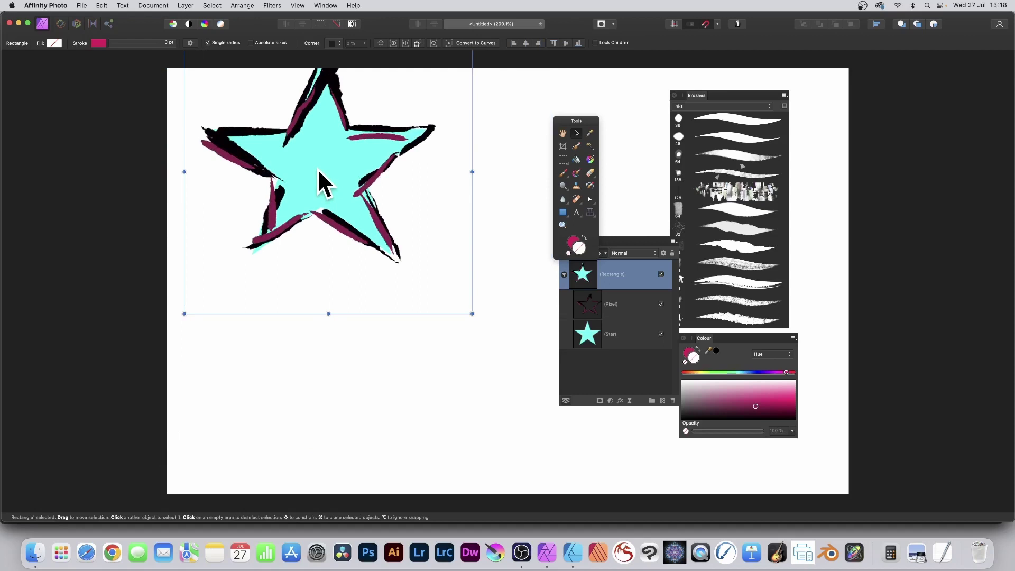
pyautogui.moveTo(326, 183); pyautogui.dragTo(332, 205)
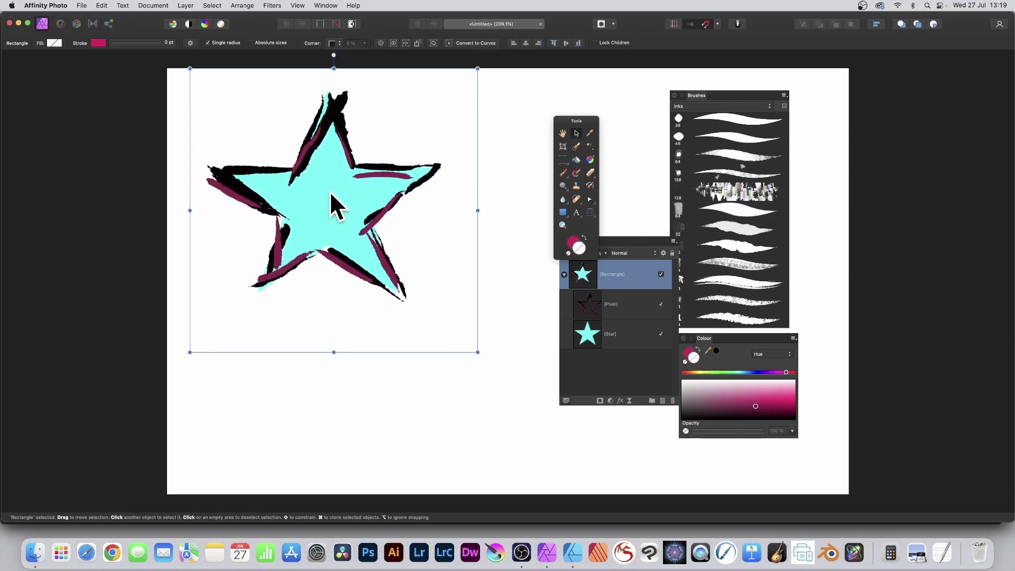
# Duplicate the star group down-right into overlapping copies
pyautogui.moveTo(311, 192); pyautogui.dragTo(365, 285)
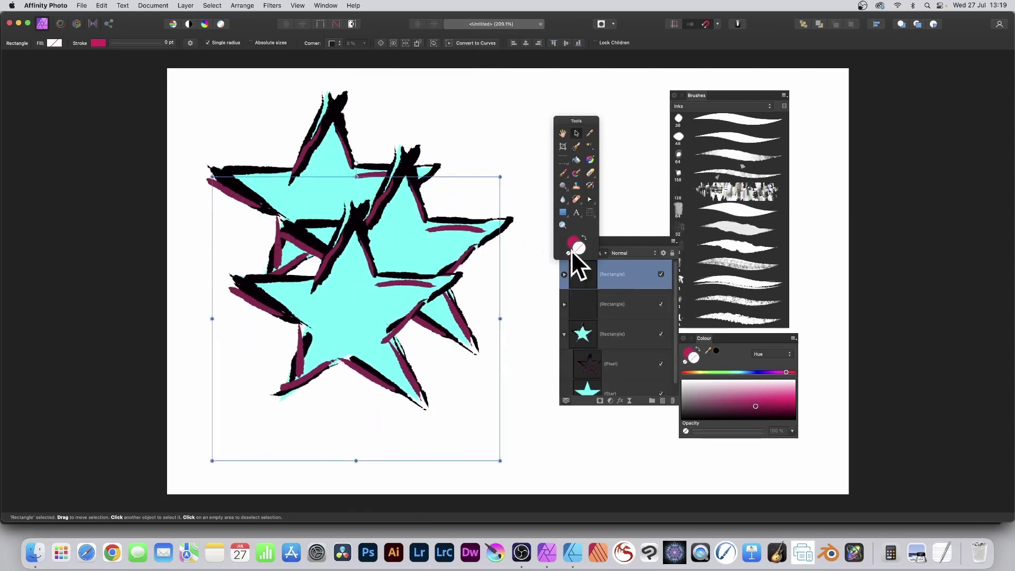
pyautogui.moveTo(626, 237); pyautogui.dragTo(563, 123)
pyautogui.click(530, 221)
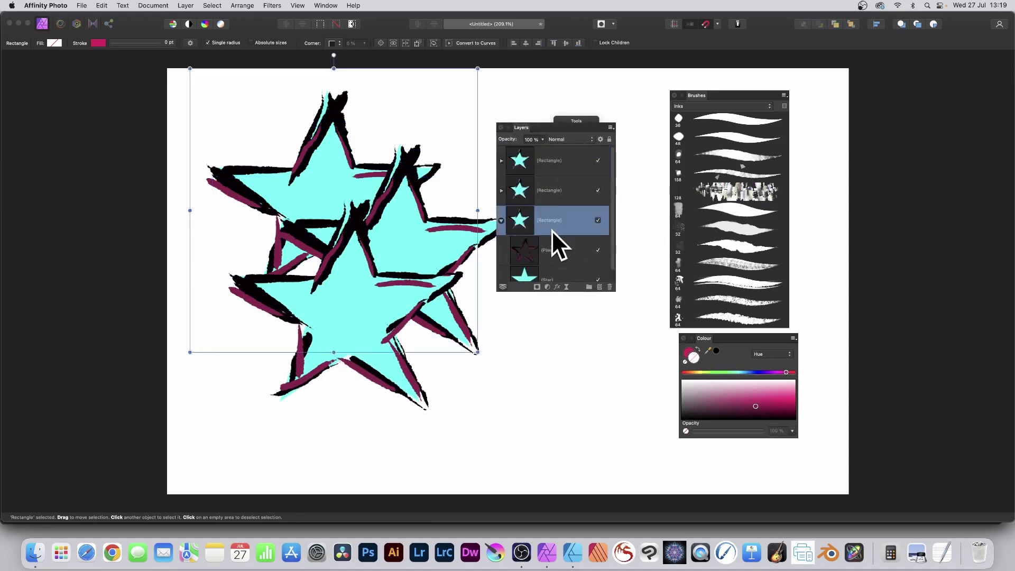
# Select the top-left star in the third Rectangle group and change its fill from cyan to crimson pink
pyautogui.scroll(-1, 552, 229)
pyautogui.click(527, 268)
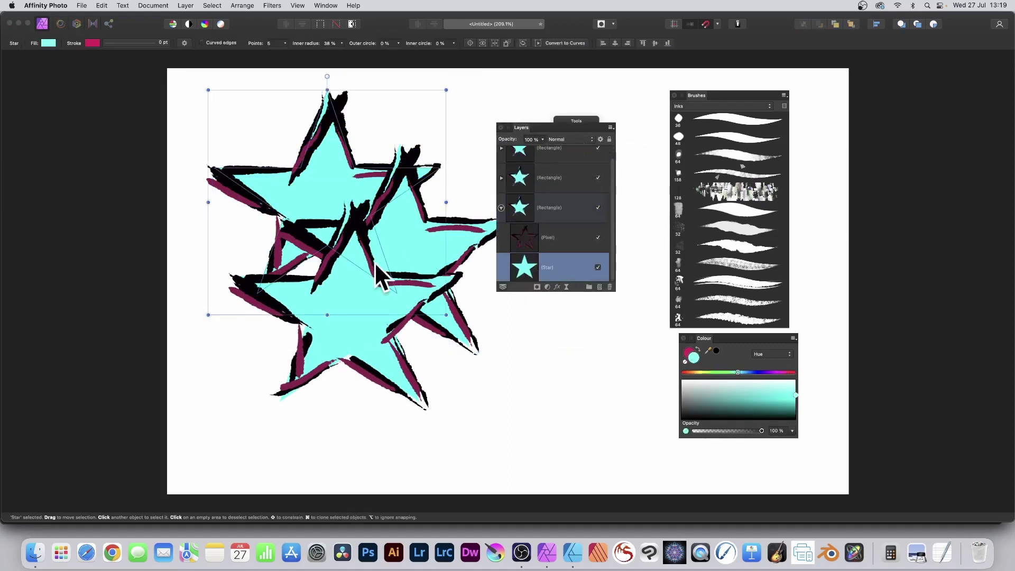
pyautogui.moveTo(737, 386); pyautogui.dragTo(789, 398)
pyautogui.click(786, 372)
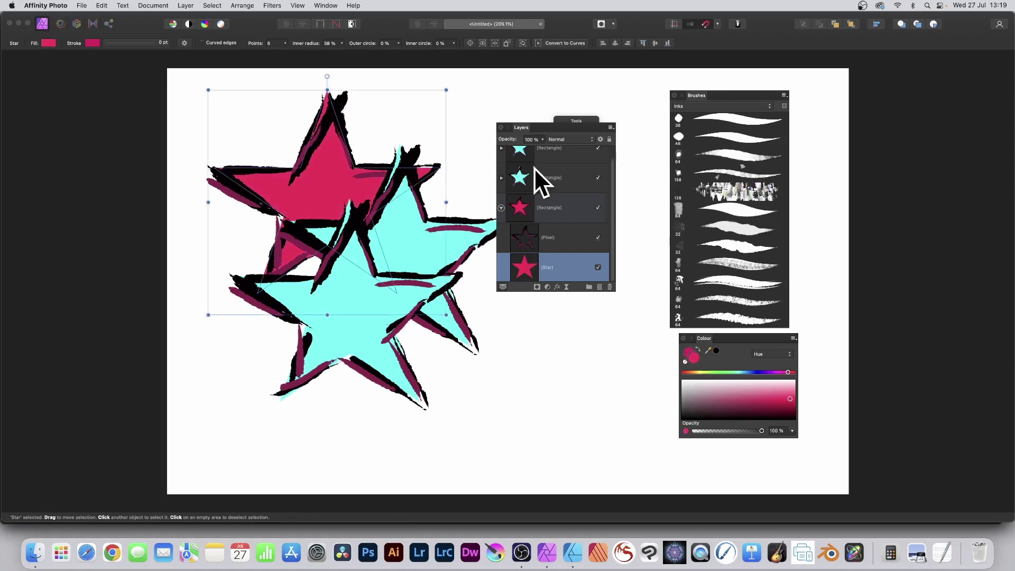
pyautogui.click(528, 238)
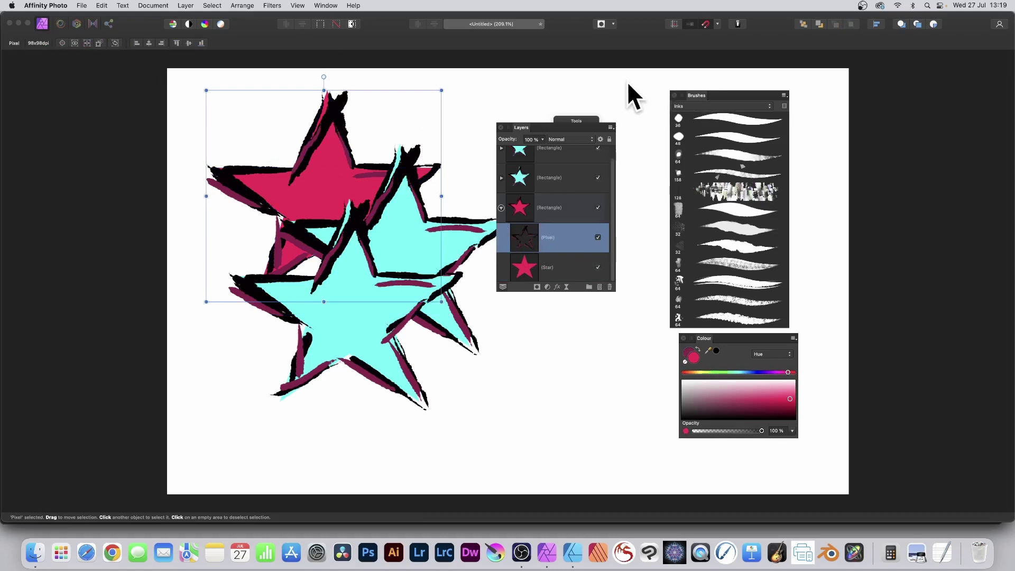
pyautogui.moveTo(579, 118); pyautogui.dragTo(579, 101)
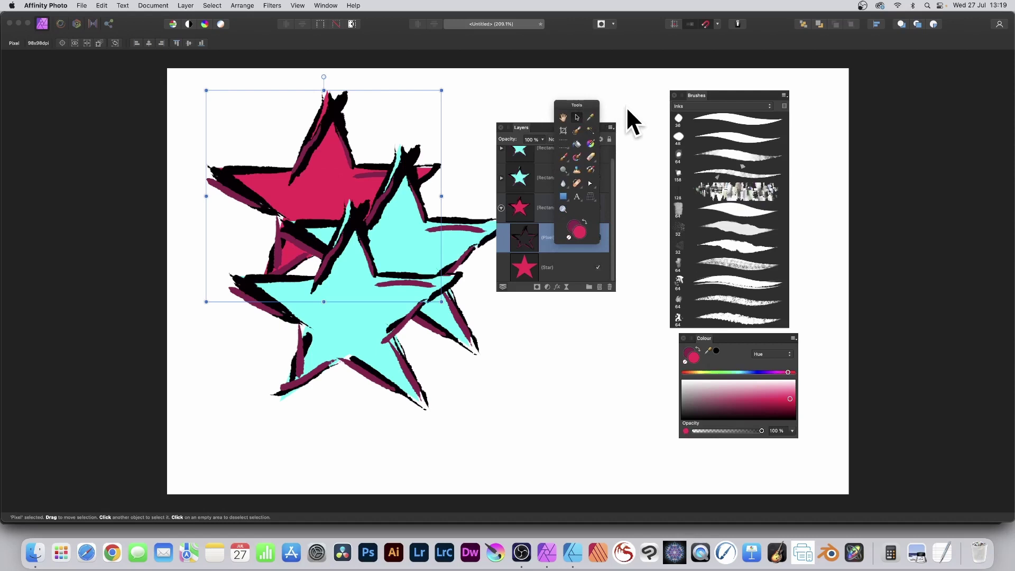
# With the standard Erase Brush, rub out the black ink strokes around the red star
pyautogui.click(589, 155)
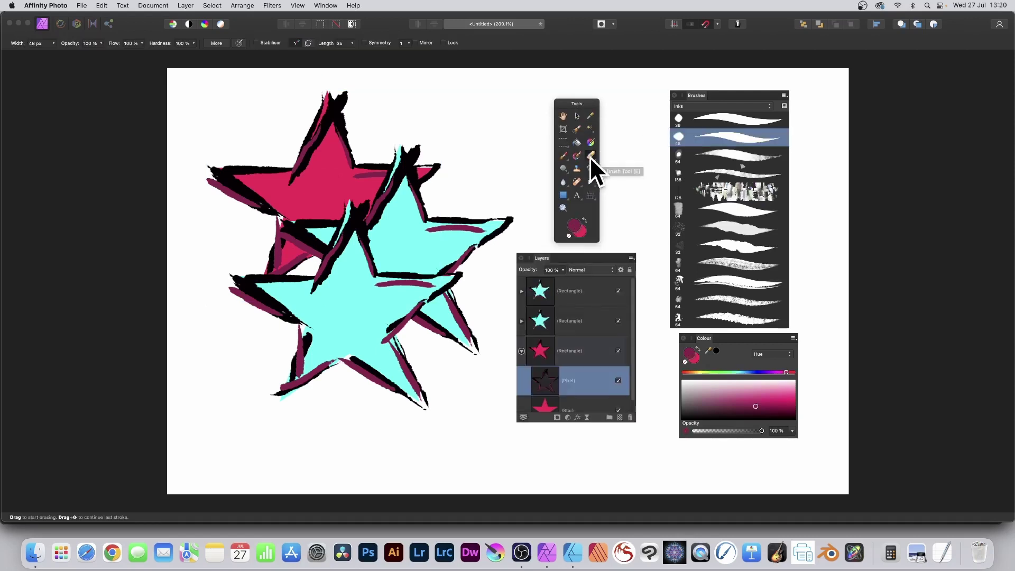
pyautogui.click(590, 156)
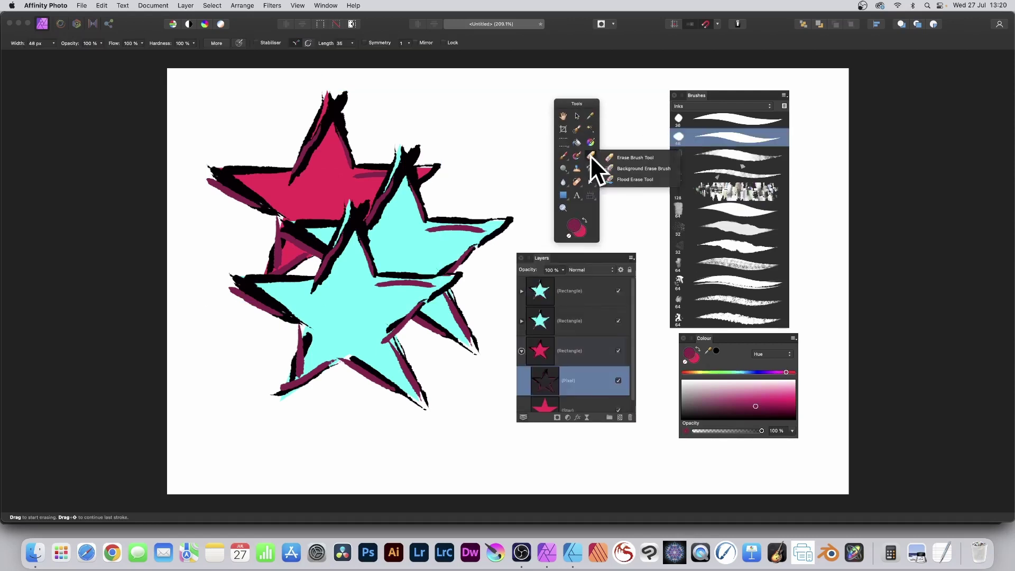
pyautogui.click(633, 159)
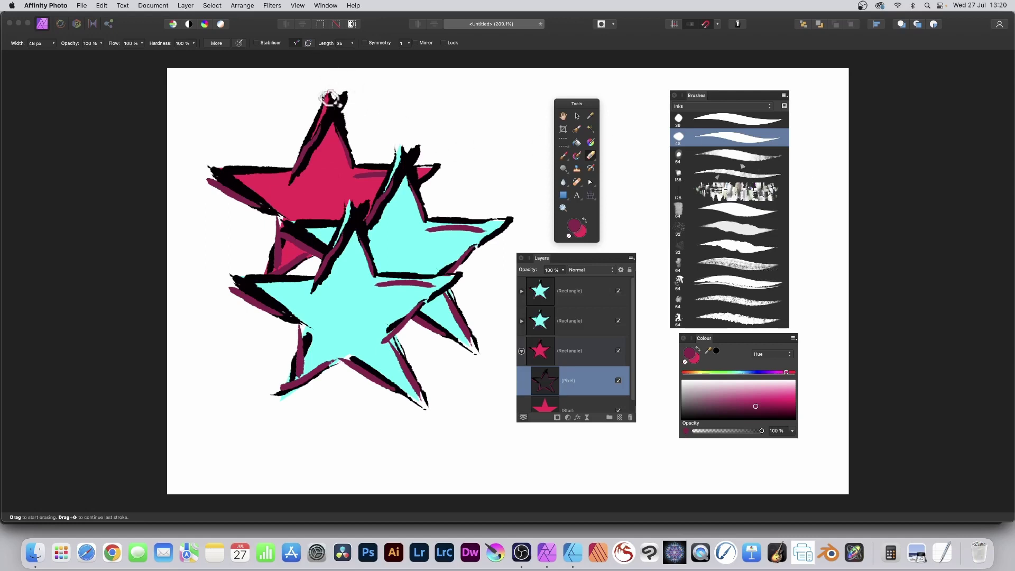
pyautogui.moveTo(335, 95)
pyautogui.mouseDown()
pyautogui.moveTo(345, 118)
pyautogui.moveTo(346, 164)
pyautogui.moveTo(325, 96)
pyautogui.moveTo(350, 161)
pyautogui.moveTo(336, 94)
pyautogui.moveTo(360, 191)
pyautogui.moveTo(343, 166)
pyautogui.moveTo(383, 171)
pyautogui.moveTo(348, 216)
pyautogui.moveTo(358, 217)
pyautogui.moveTo(309, 156)
pyautogui.moveTo(281, 170)
pyautogui.moveTo(343, 102)
pyautogui.moveTo(269, 177)
pyautogui.moveTo(279, 169)
pyautogui.moveTo(191, 162)
pyautogui.moveTo(243, 201)
pyautogui.moveTo(314, 225)
pyautogui.moveTo(248, 209)
pyautogui.moveTo(285, 244)
pyautogui.moveTo(281, 257)
pyautogui.moveTo(279, 226)
pyautogui.moveTo(320, 264)
pyautogui.mouseUp()
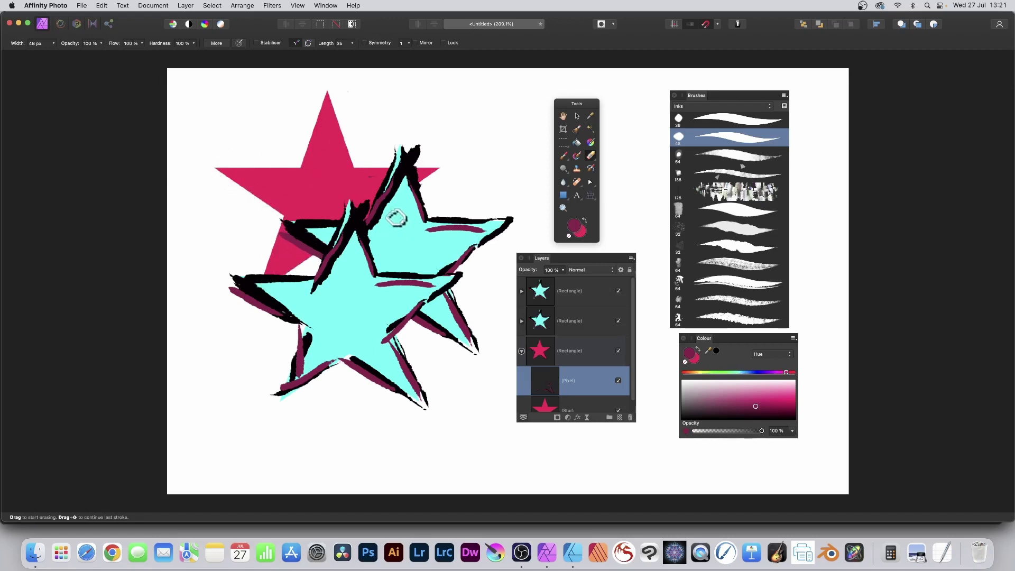
pyautogui.click(565, 157)
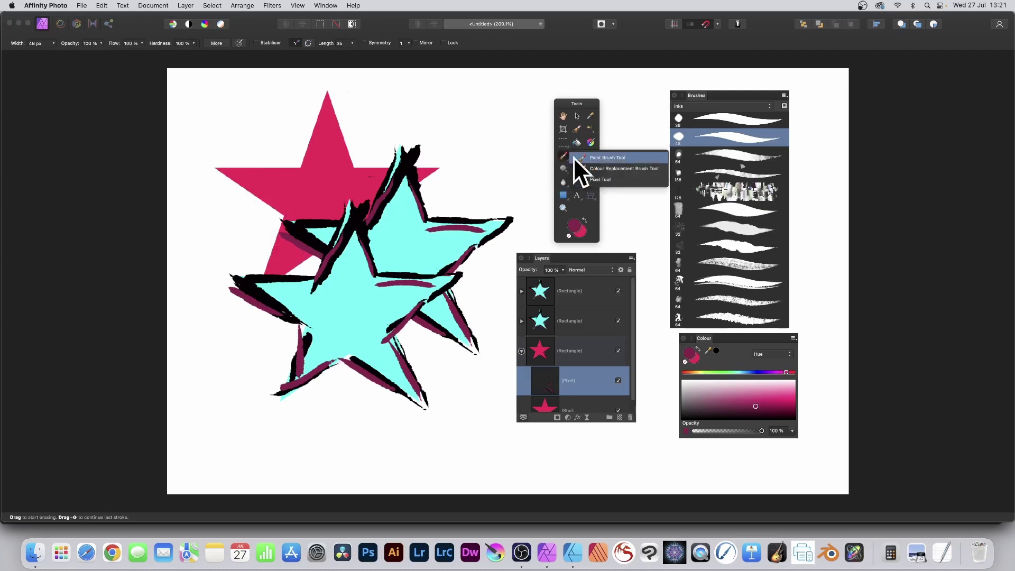
# Switch to the Paint Brush and set the paint colour to dark green
pyautogui.click(608, 157)
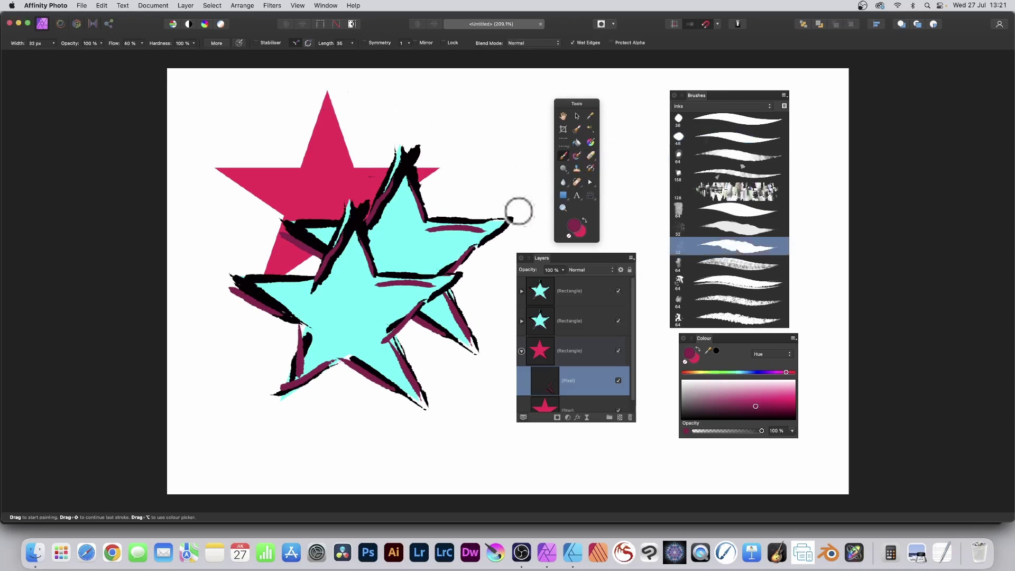
pyautogui.moveTo(790, 402); pyautogui.dragTo(791, 412)
pyautogui.click(733, 372)
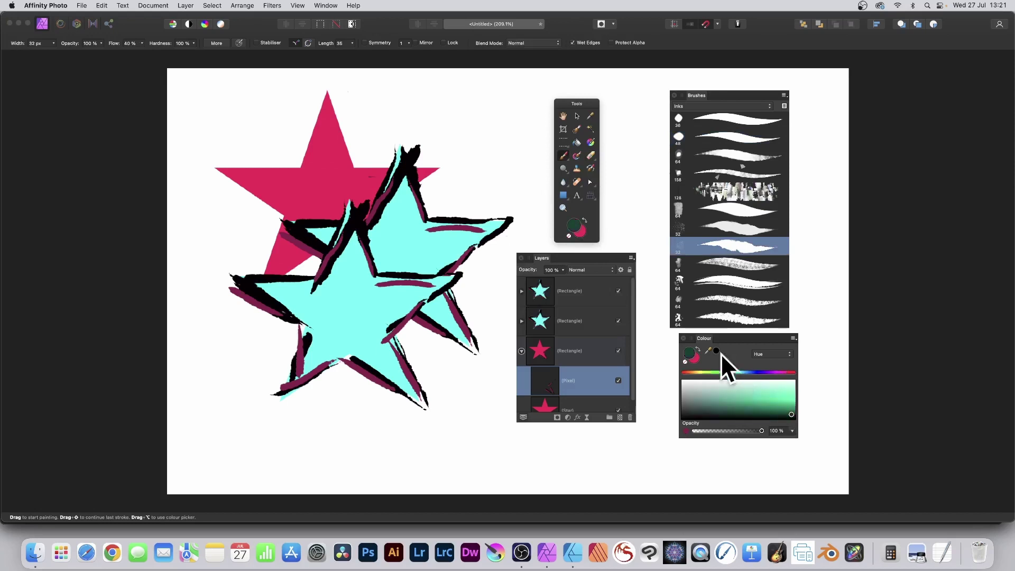
pyautogui.moveTo(333, 84)
pyautogui.mouseDown()
pyautogui.moveTo(362, 165)
pyautogui.moveTo(388, 165)
pyautogui.mouseUp()
# Paint dark green strokes along the star's upper-left arm, top point and lower-left arm
pyautogui.moveTo(301, 155); pyautogui.dragTo(210, 161)
pyautogui.moveTo(324, 85); pyautogui.dragTo(305, 162)
pyautogui.moveTo(223, 177)
pyautogui.mouseDown()
pyautogui.moveTo(290, 234)
pyautogui.moveTo(279, 222)
pyautogui.moveTo(241, 299)
pyautogui.moveTo(333, 253)
pyautogui.mouseUp()
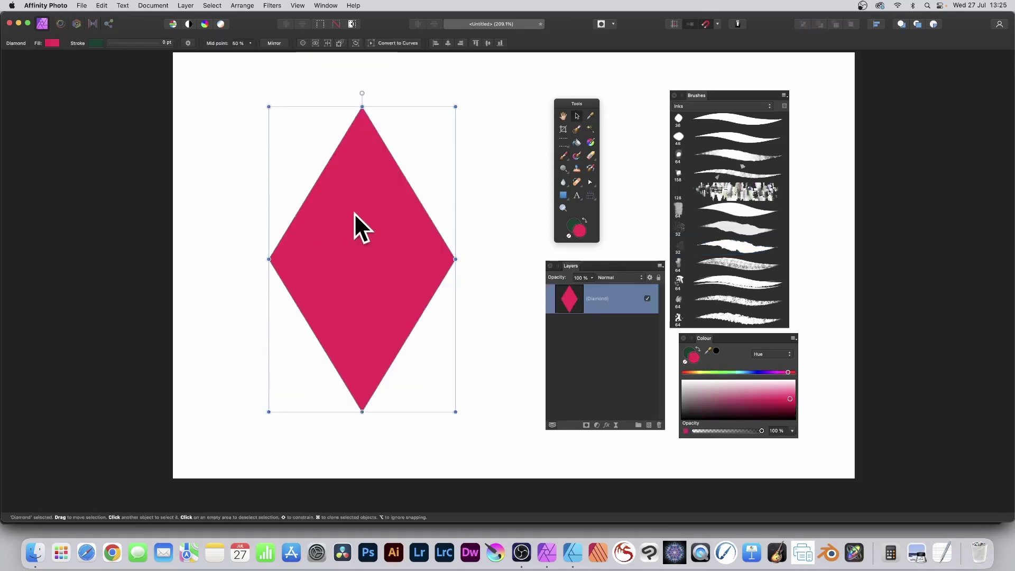
# Draw a rectangle covering the whole pink diamond and set its fill to none
pyautogui.moveTo(362, 218)
pyautogui.mouseDown()
pyautogui.moveTo(354, 213)
pyautogui.moveTo(368, 219)
pyautogui.mouseUp()
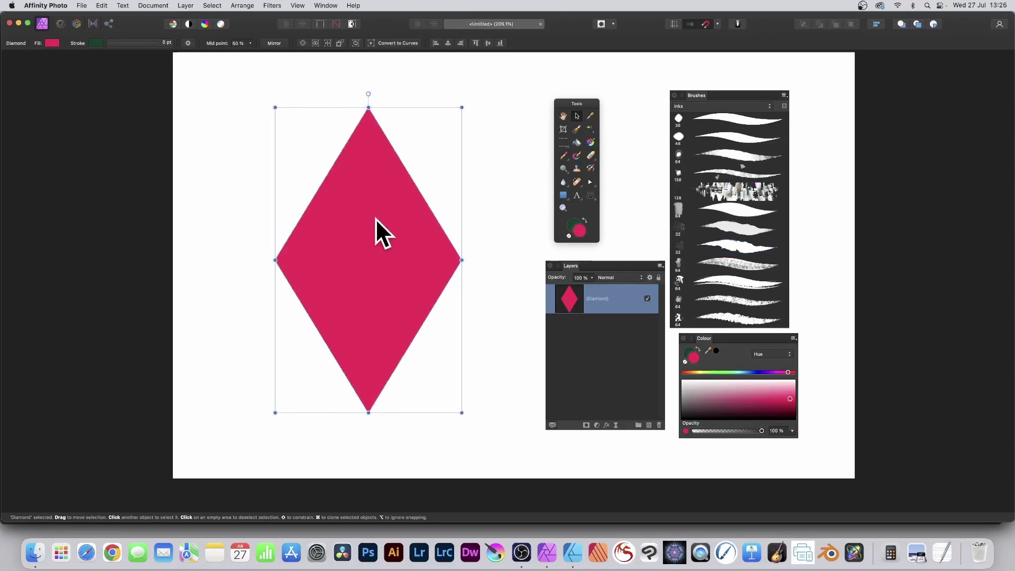
pyautogui.click(563, 195)
pyautogui.click(600, 197)
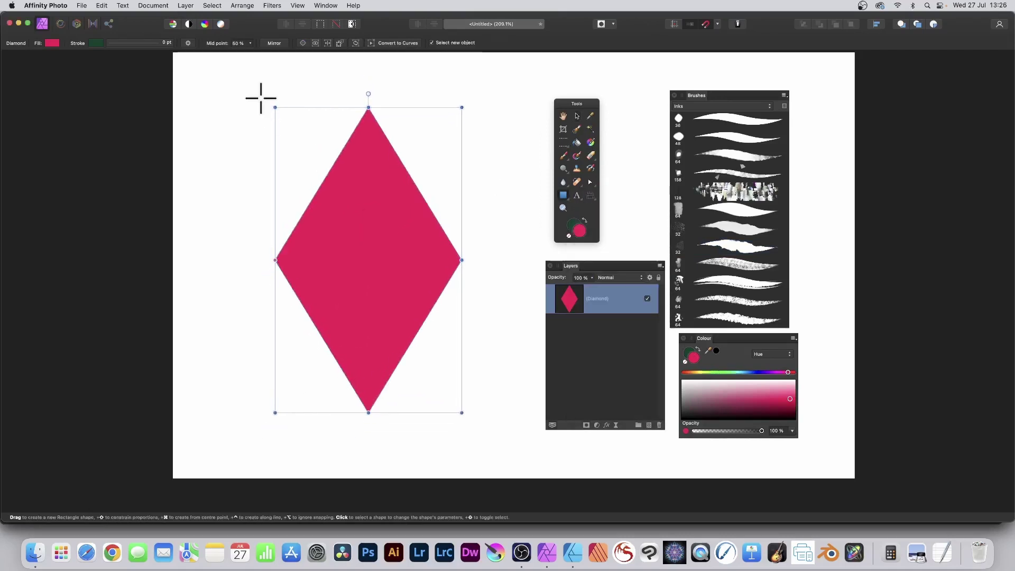
pyautogui.moveTo(227, 76); pyautogui.dragTo(515, 447)
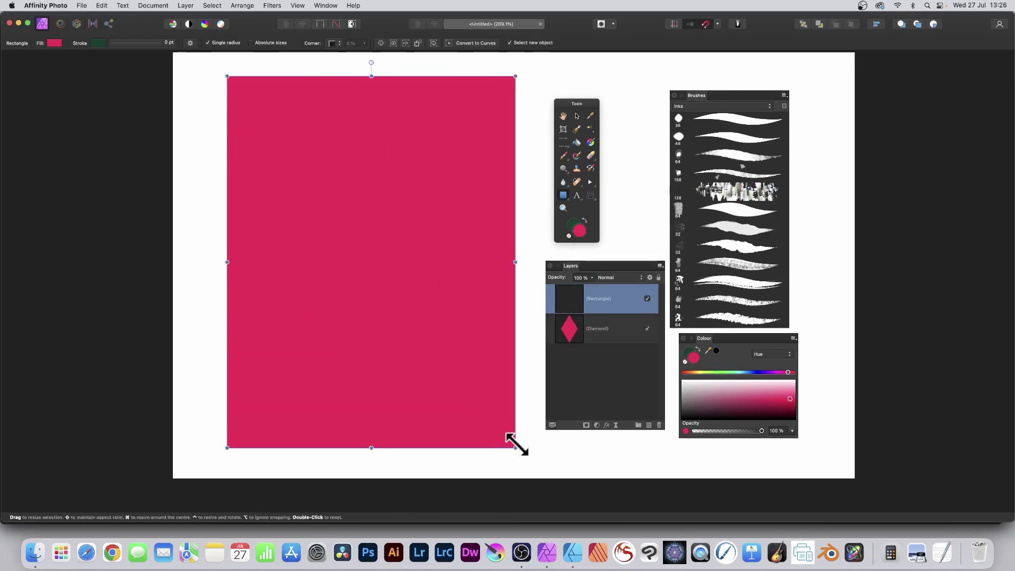
pyautogui.click(56, 42)
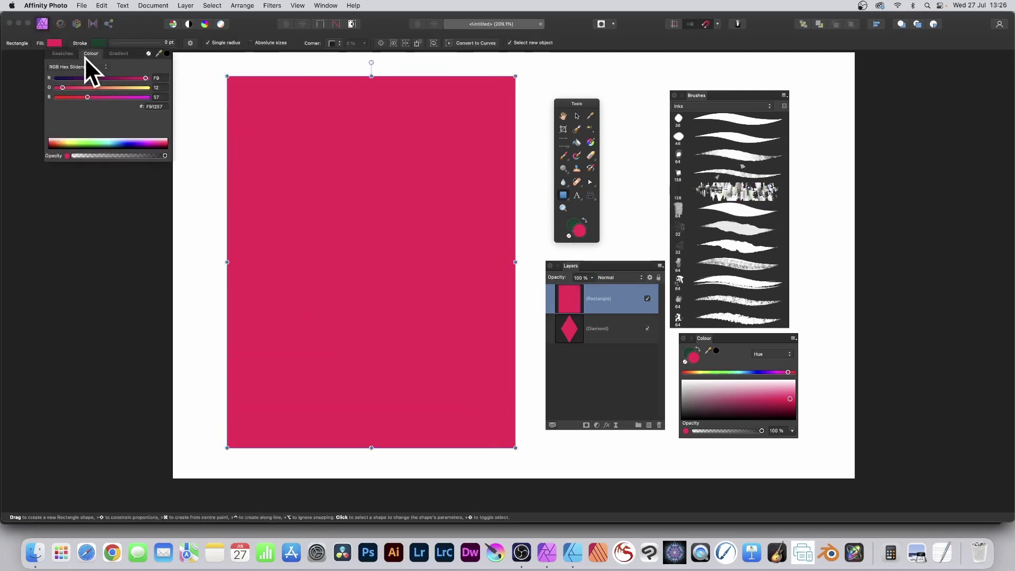
pyautogui.click(148, 53)
pyautogui.click(575, 115)
# Cut the diamond and paste it inside the rectangle so it is clipped
pyautogui.click(367, 200)
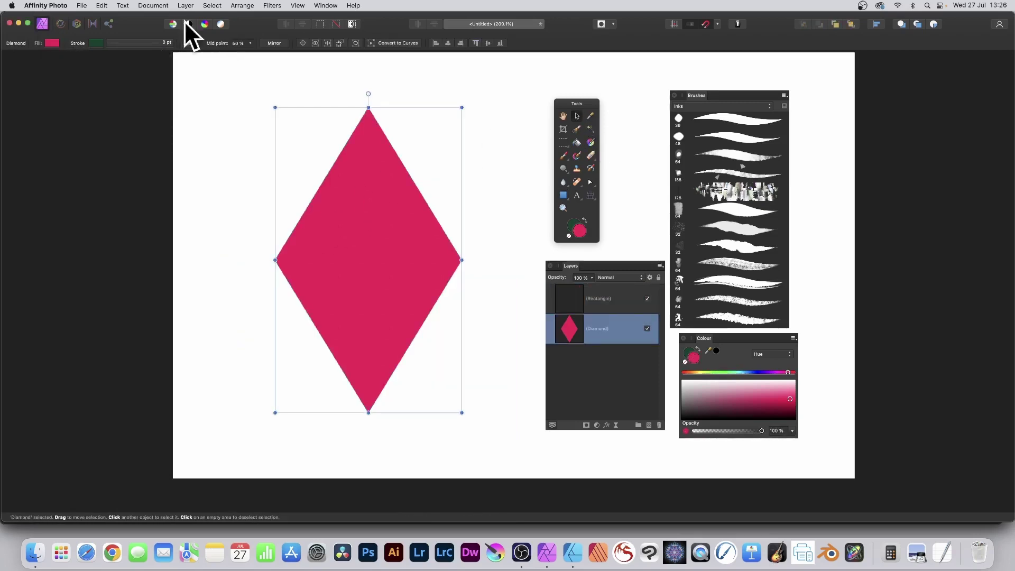
pyautogui.click(100, 3)
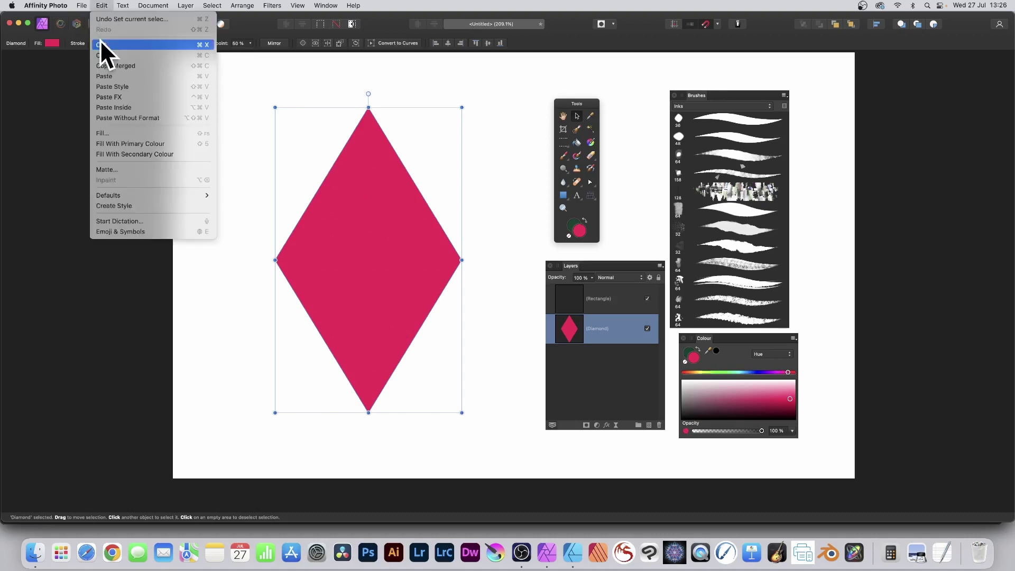
pyautogui.click(100, 41)
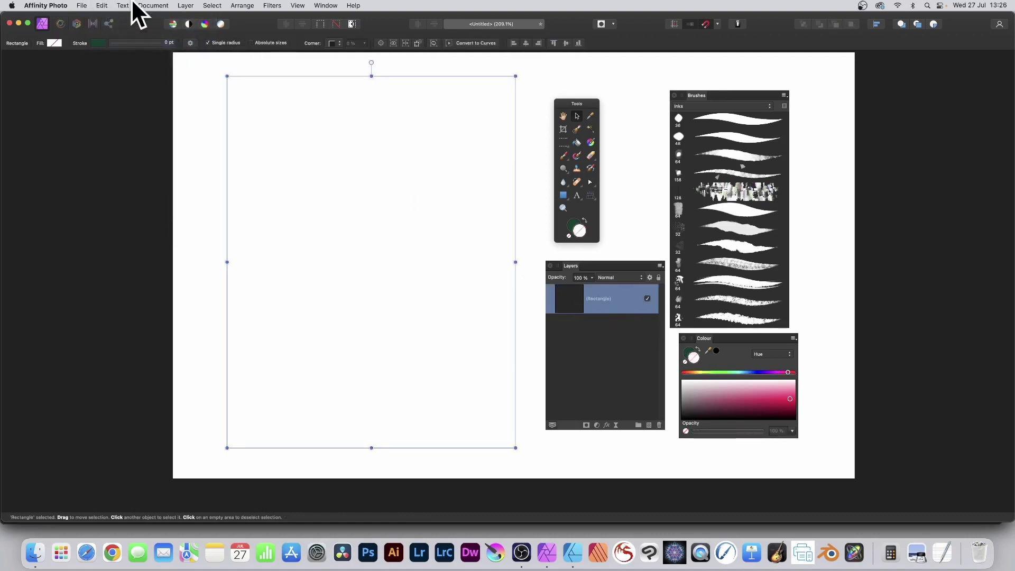
pyautogui.click(102, 5)
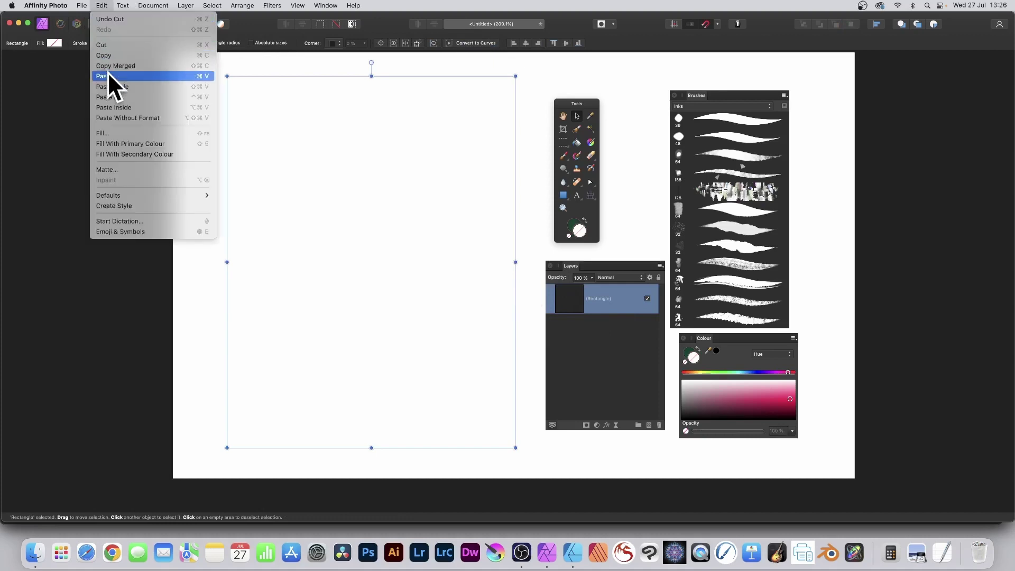
pyautogui.click(113, 107)
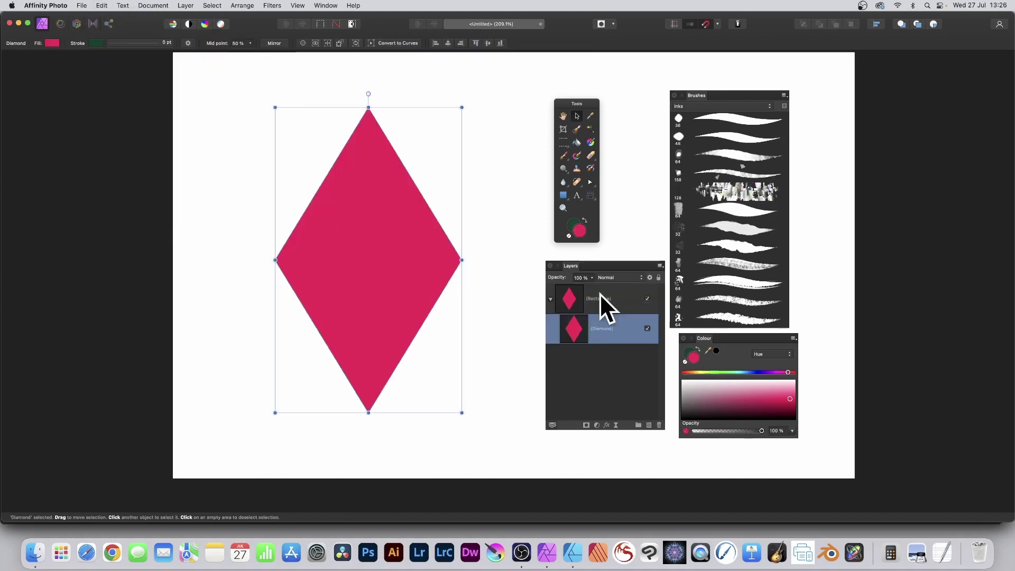
pyautogui.click(584, 293)
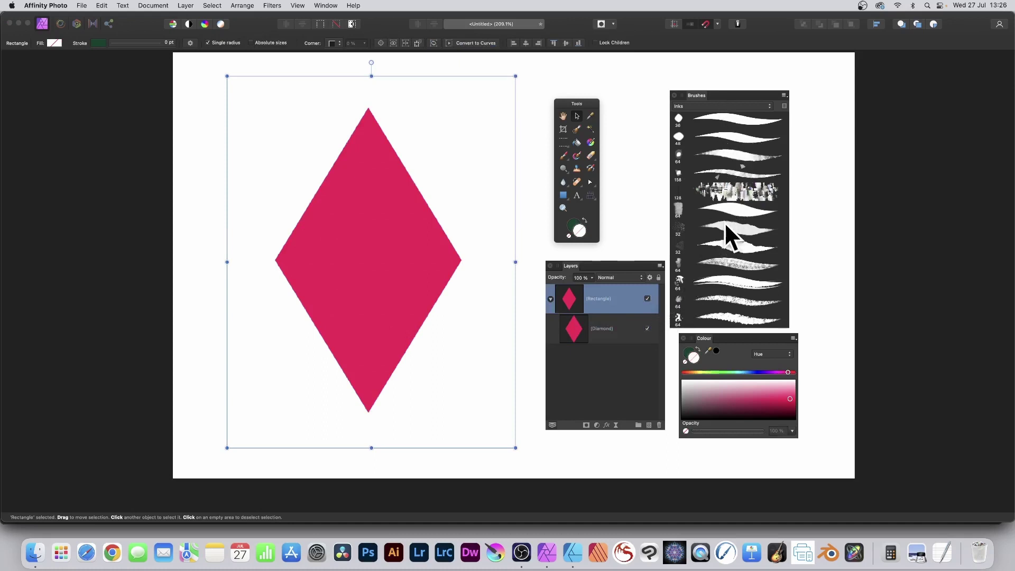
# Get the Paint Brush ready with the 64 px ink brush
pyautogui.click(723, 153)
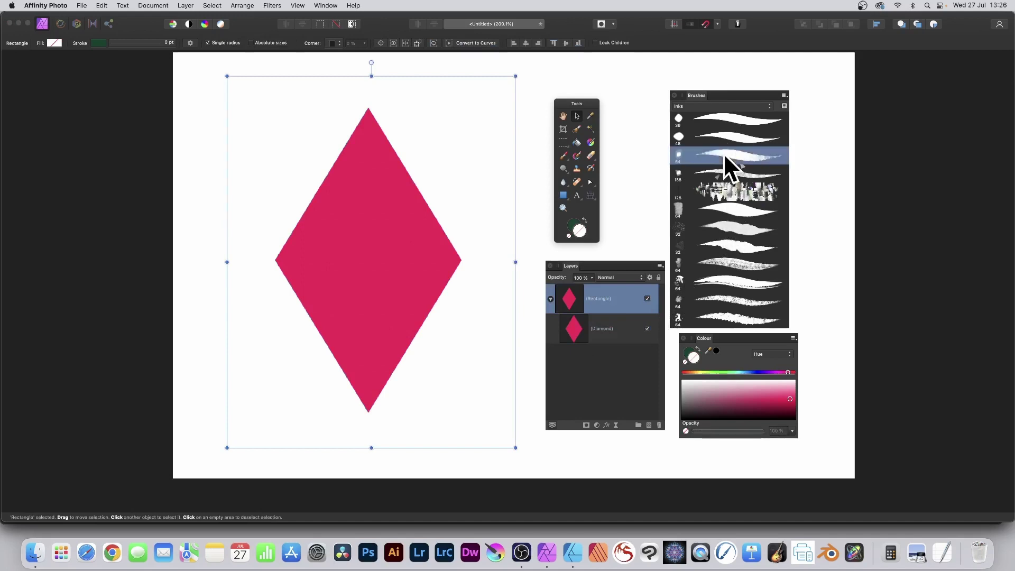
pyautogui.click(563, 156)
pyautogui.click(611, 158)
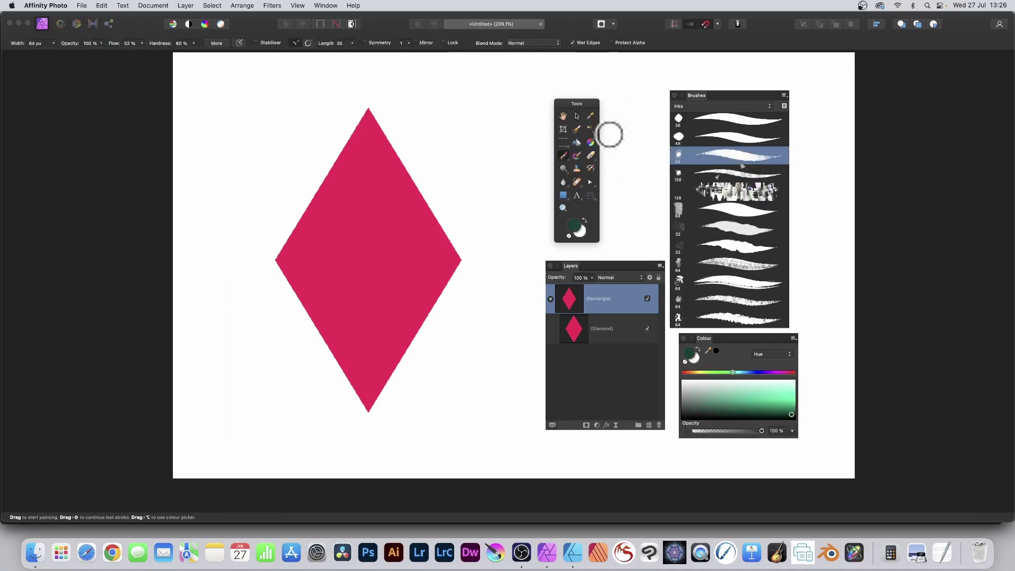
# Paint dark green strokes down the diamond's upper-right side, switching to the 32 px ink brush and a darker green
pyautogui.moveTo(365, 108)
pyautogui.mouseDown()
pyautogui.moveTo(402, 166)
pyautogui.moveTo(376, 105)
pyautogui.moveTo(455, 234)
pyautogui.moveTo(374, 125)
pyautogui.moveTo(468, 244)
pyautogui.moveTo(415, 175)
pyautogui.moveTo(466, 262)
pyautogui.moveTo(448, 235)
pyautogui.moveTo(465, 255)
pyautogui.moveTo(370, 394)
pyautogui.moveTo(385, 398)
pyautogui.moveTo(371, 411)
pyautogui.moveTo(286, 318)
pyautogui.moveTo(269, 261)
pyautogui.moveTo(297, 296)
pyautogui.moveTo(269, 268)
pyautogui.moveTo(345, 135)
pyautogui.moveTo(274, 236)
pyautogui.mouseUp()
pyautogui.click(718, 242)
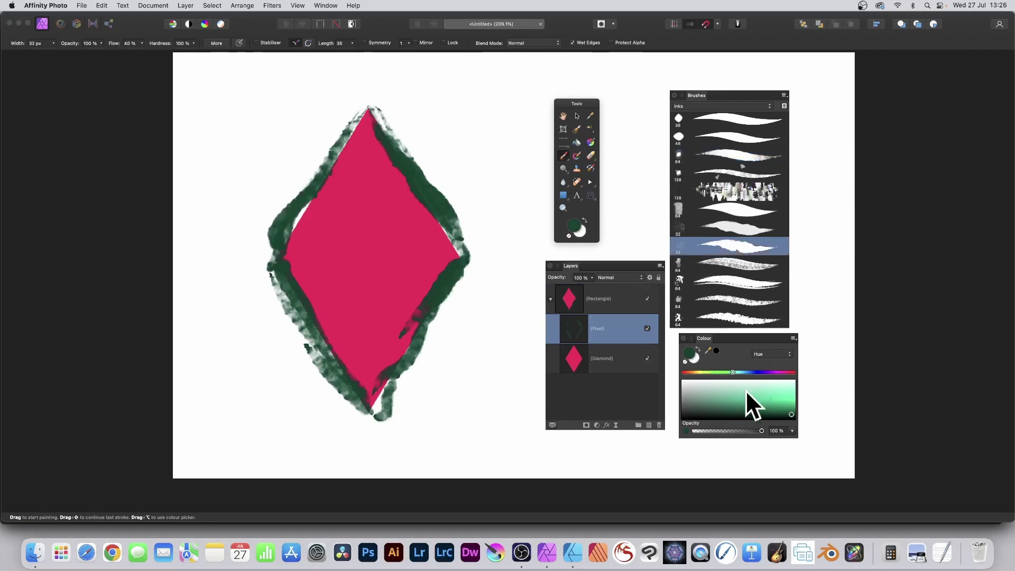
pyautogui.moveTo(781, 402); pyautogui.dragTo(793, 417)
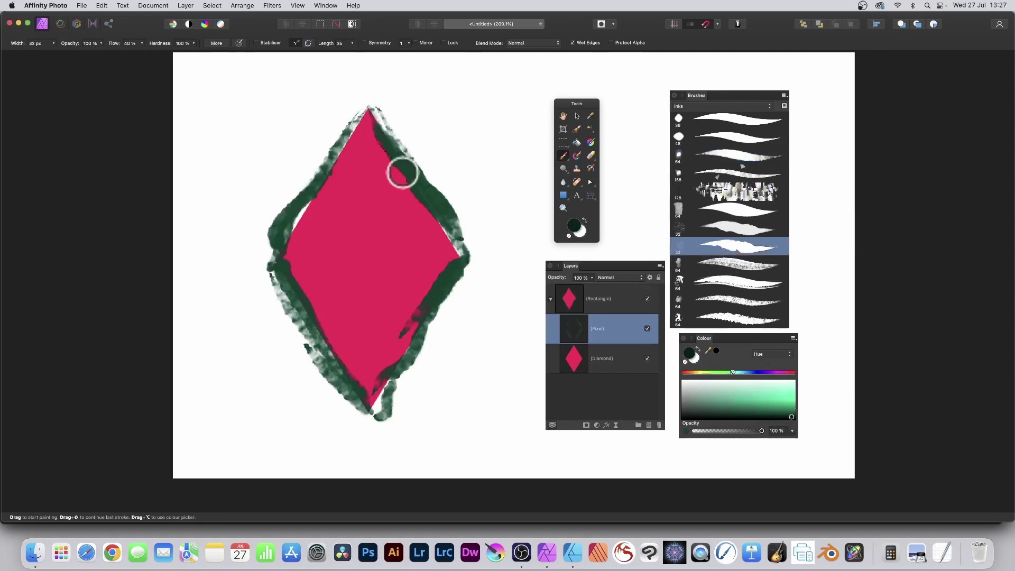
pyautogui.moveTo(381, 125)
pyautogui.mouseDown()
pyautogui.moveTo(443, 220)
pyautogui.moveTo(441, 273)
pyautogui.mouseUp()
pyautogui.moveTo(393, 324); pyautogui.dragTo(371, 380)
# Add thin outer contour strokes along the diamond's right, upper-right and upper-left sides
pyautogui.moveTo(497, 238)
pyautogui.mouseDown()
pyautogui.moveTo(394, 408)
pyautogui.moveTo(393, 91)
pyautogui.moveTo(253, 260)
pyautogui.moveTo(346, 410)
pyautogui.mouseUp()
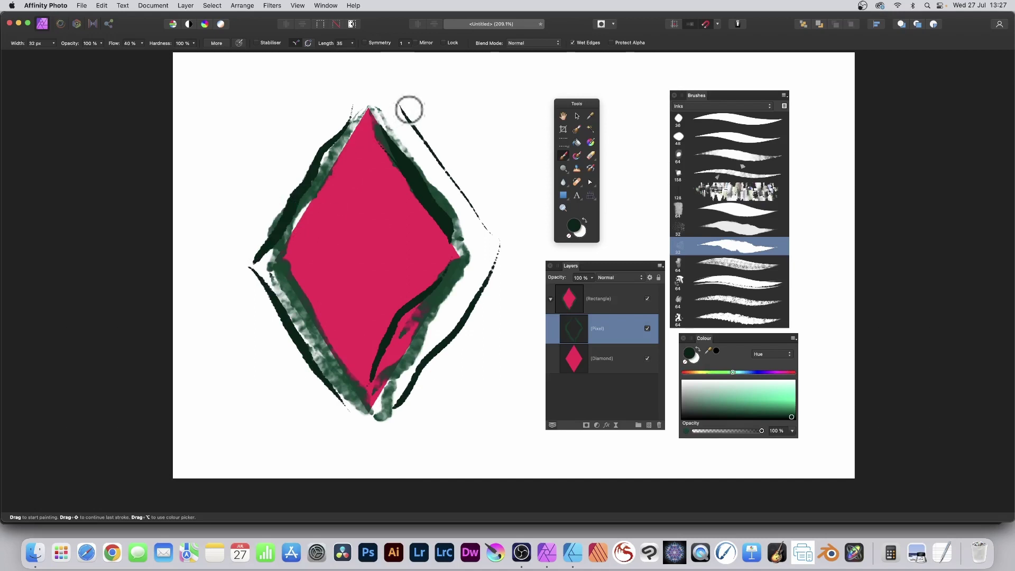
pyautogui.moveTo(390, 102)
pyautogui.mouseDown()
pyautogui.moveTo(412, 146)
pyautogui.moveTo(385, 139)
pyautogui.moveTo(372, 108)
pyautogui.moveTo(417, 157)
pyautogui.mouseUp()
pyautogui.moveTo(348, 98)
pyautogui.mouseDown()
pyautogui.moveTo(262, 223)
pyautogui.moveTo(301, 189)
pyautogui.moveTo(254, 236)
pyautogui.mouseUp()
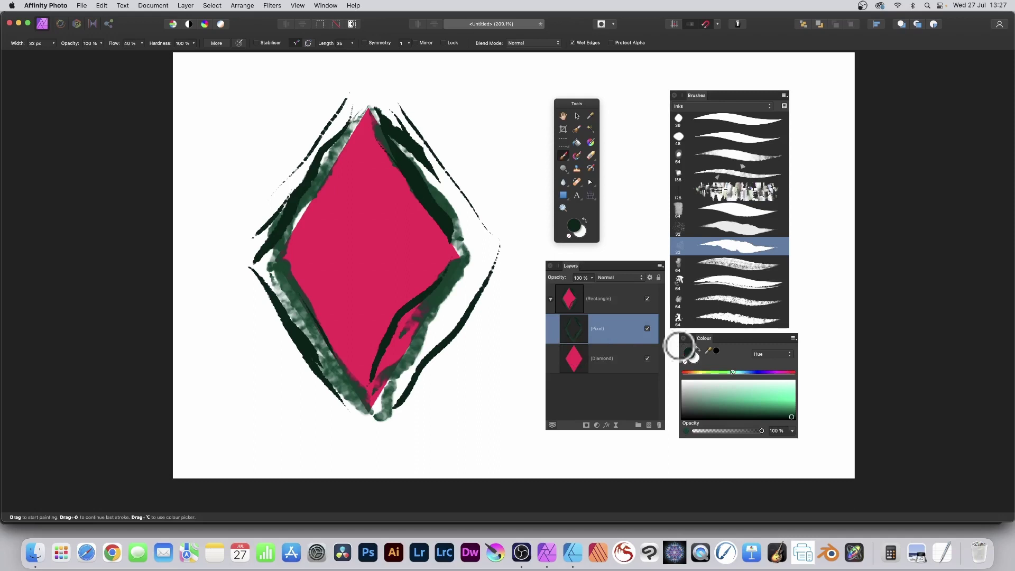
# Apply a 3 px Gaussian Blur to the dark-green ink strokes
pyautogui.click(268, 3)
pyautogui.moveTo(268, 18)
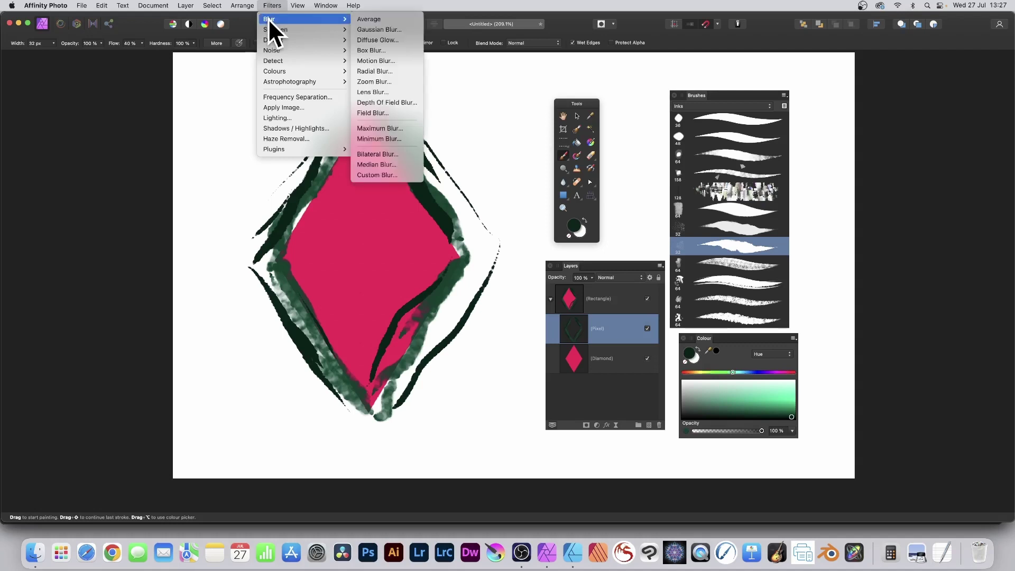
pyautogui.click(391, 31)
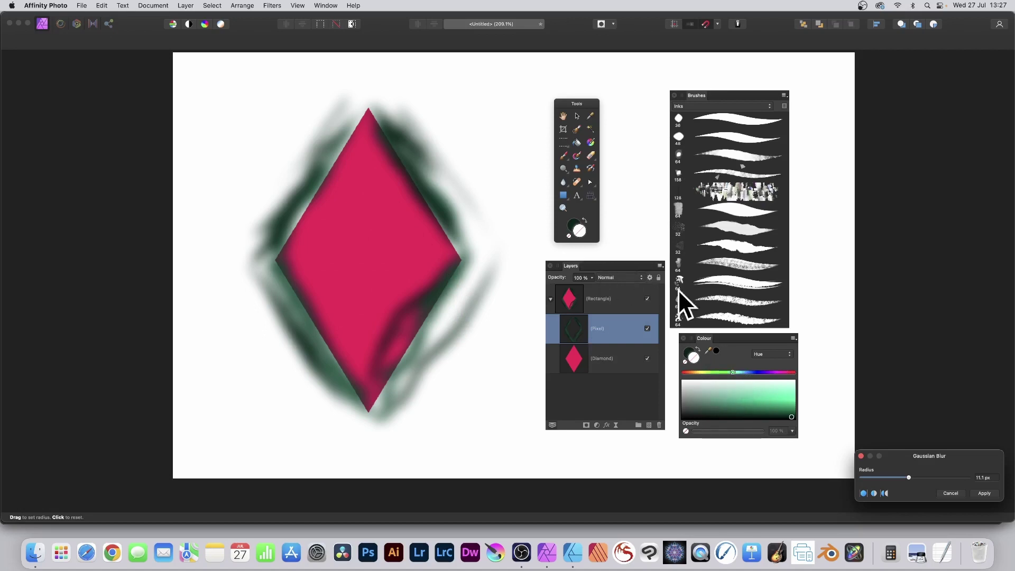
pyautogui.moveTo(898, 455)
pyautogui.mouseDown()
pyautogui.moveTo(495, 248)
pyautogui.moveTo(404, 225)
pyautogui.moveTo(405, 245)
pyautogui.moveTo(395, 245)
pyautogui.mouseUp()
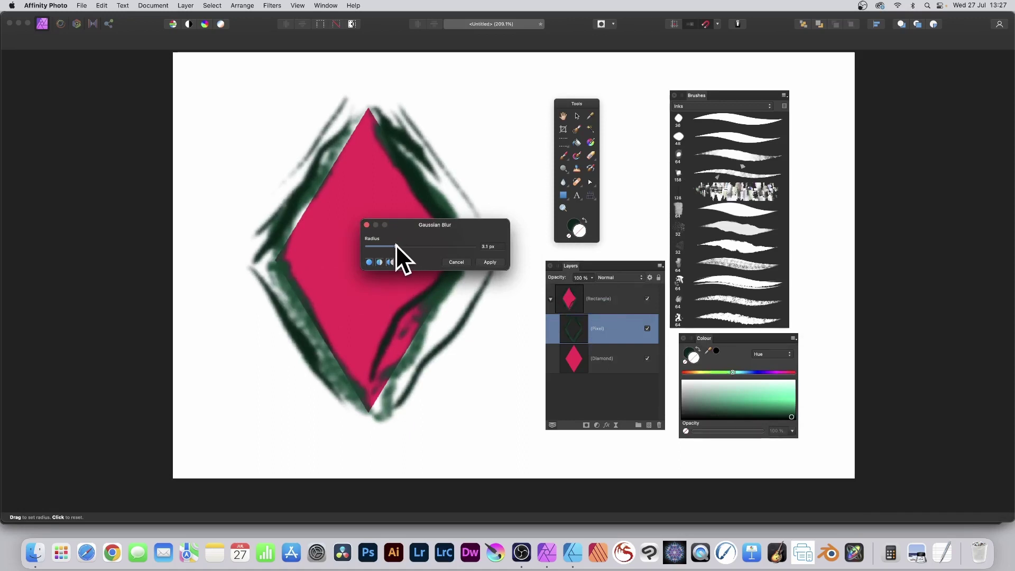
pyautogui.click(490, 262)
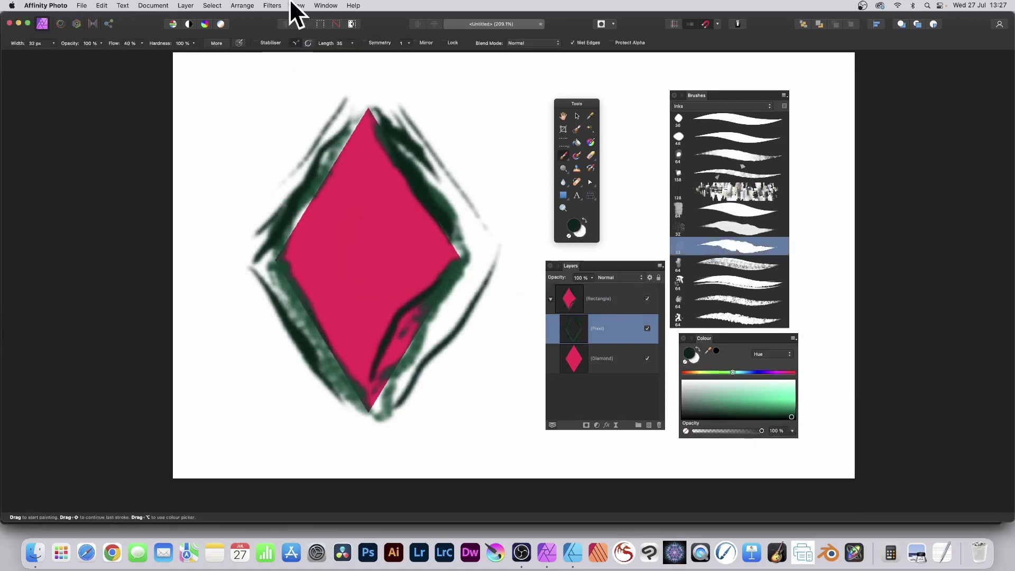
# Warp the blurred strokes outward around the diamond with the Deform filter and apply it
pyautogui.click(272, 3)
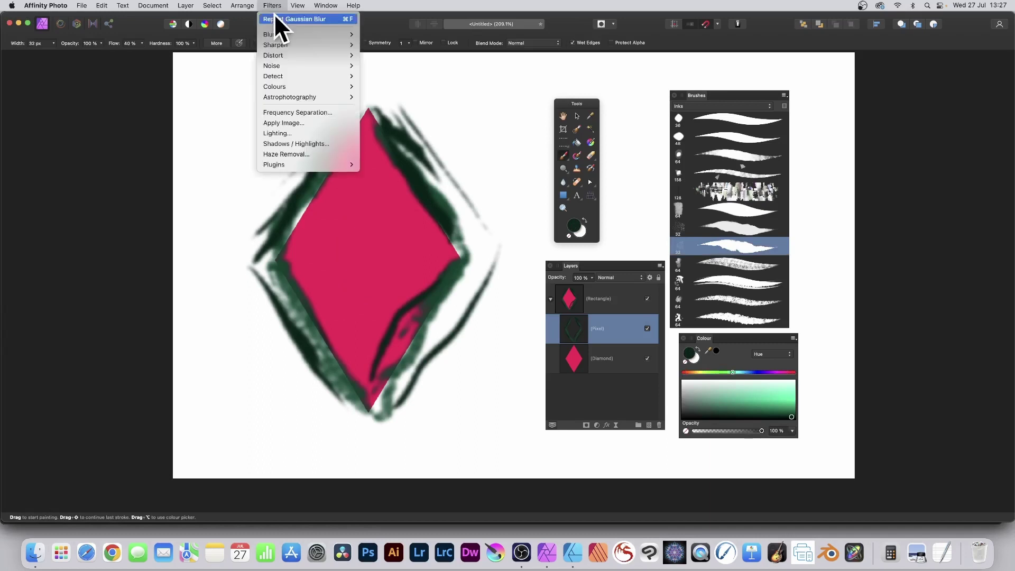
pyautogui.click(372, 54)
pyautogui.click(342, 139)
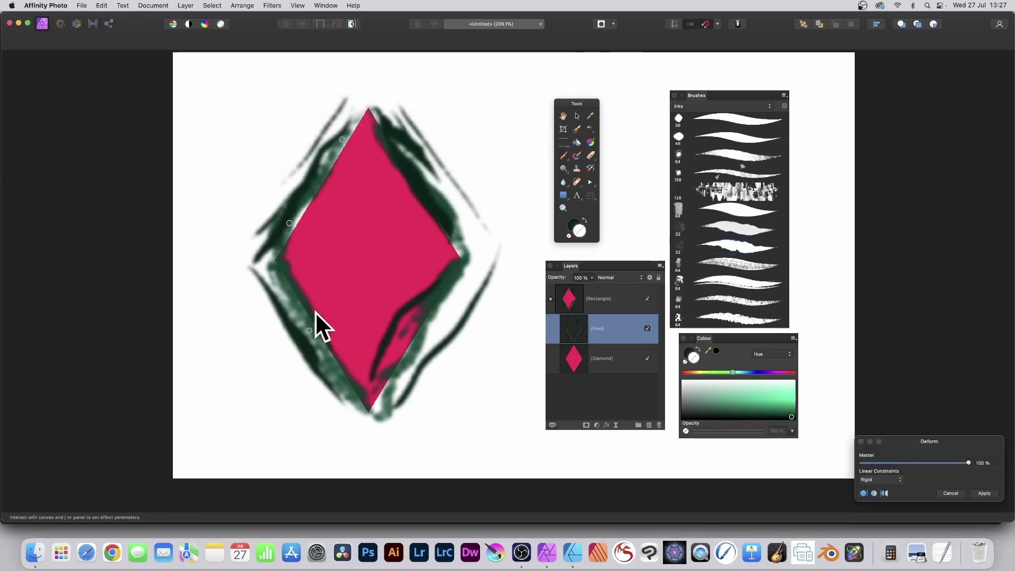
pyautogui.moveTo(308, 332); pyautogui.dragTo(306, 340)
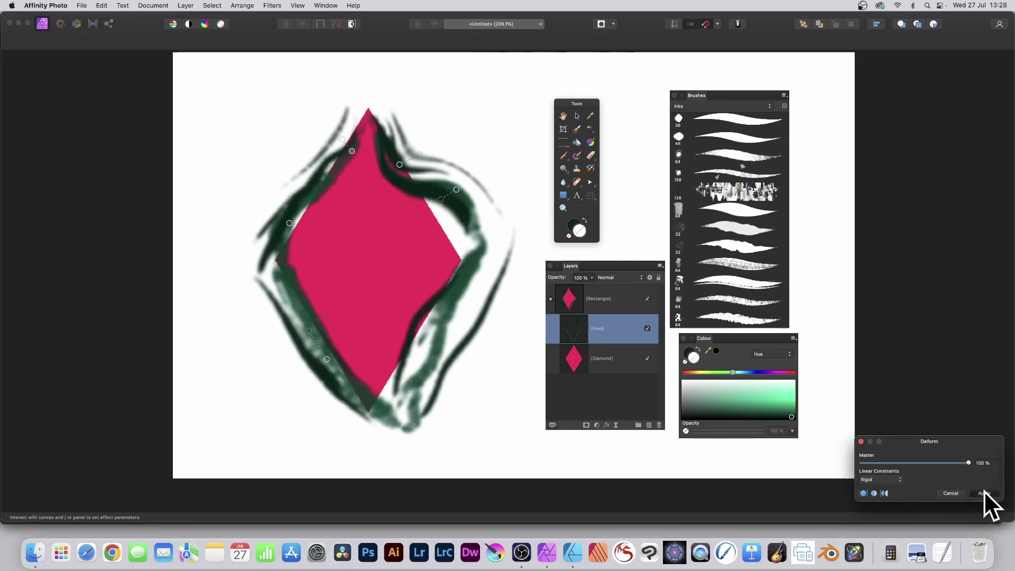
pyautogui.click(983, 493)
pyautogui.click(734, 245)
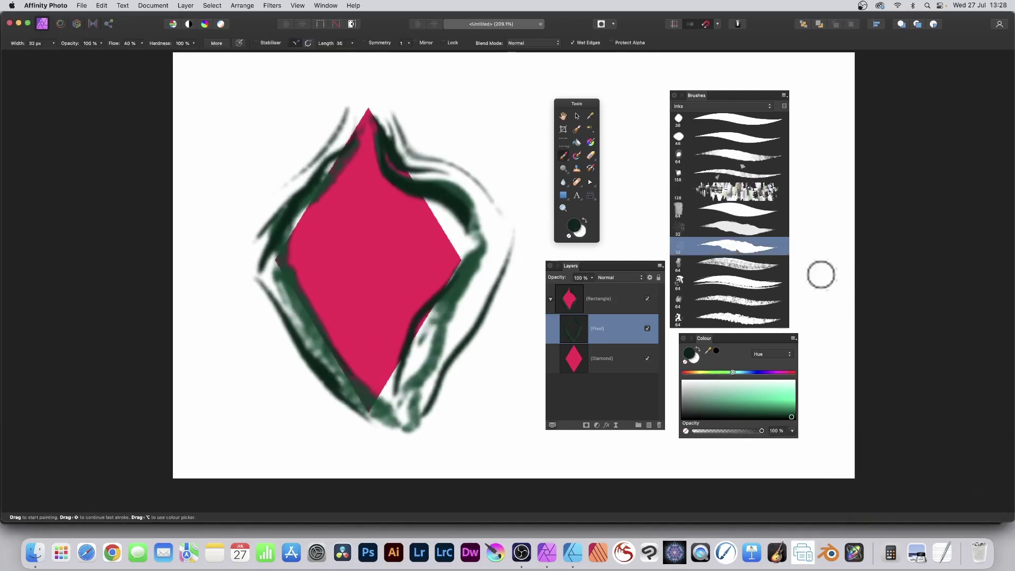
# Paint light mint strokes along the diamond's upper-right and left edges
pyautogui.click(761, 392)
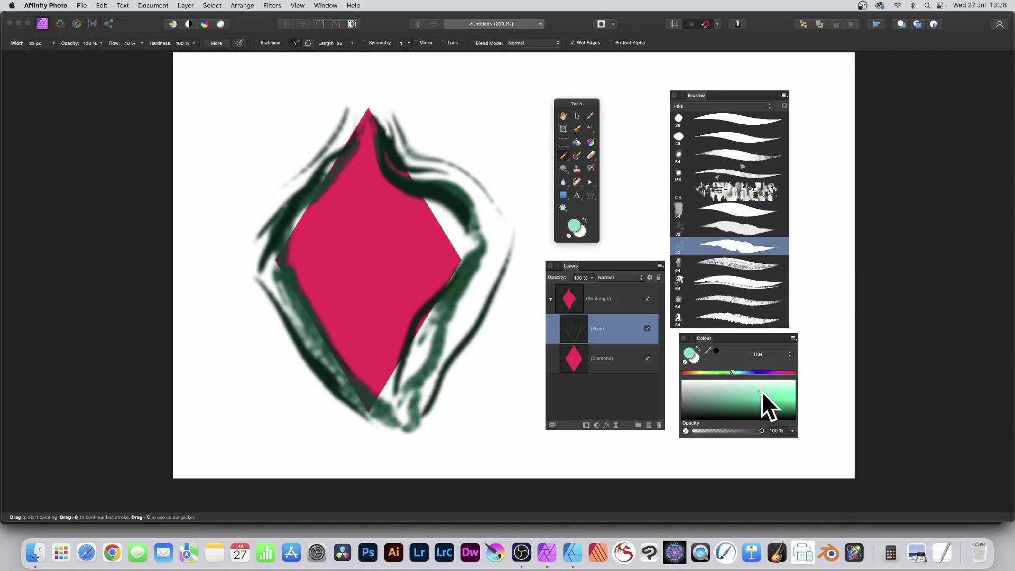
pyautogui.moveTo(378, 132)
pyautogui.mouseDown()
pyautogui.moveTo(437, 195)
pyautogui.moveTo(390, 144)
pyautogui.moveTo(419, 194)
pyautogui.moveTo(437, 302)
pyautogui.moveTo(392, 406)
pyautogui.moveTo(380, 394)
pyautogui.moveTo(361, 408)
pyautogui.moveTo(274, 260)
pyautogui.mouseUp()
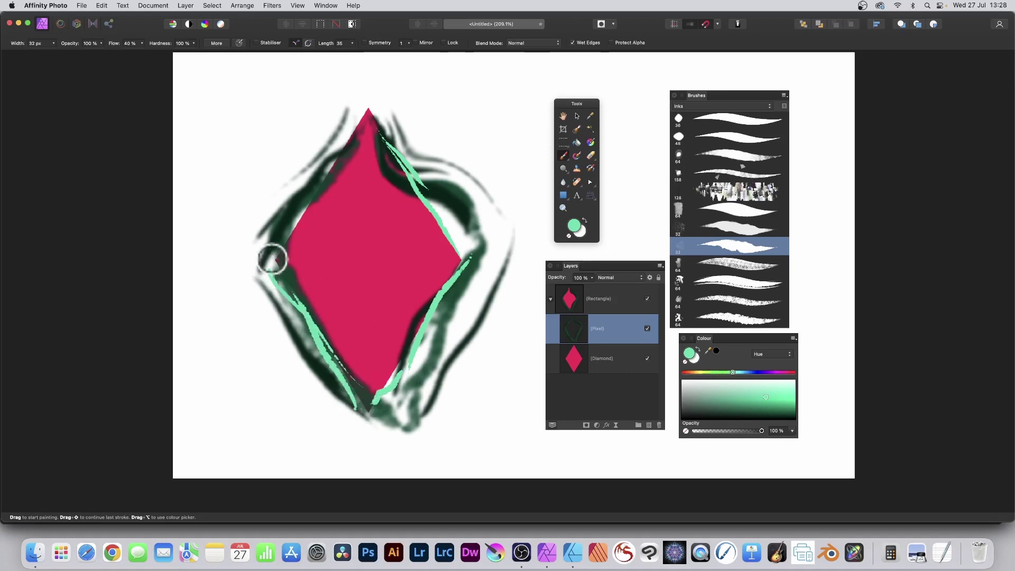
pyautogui.moveTo(355, 143); pyautogui.dragTo(294, 259)
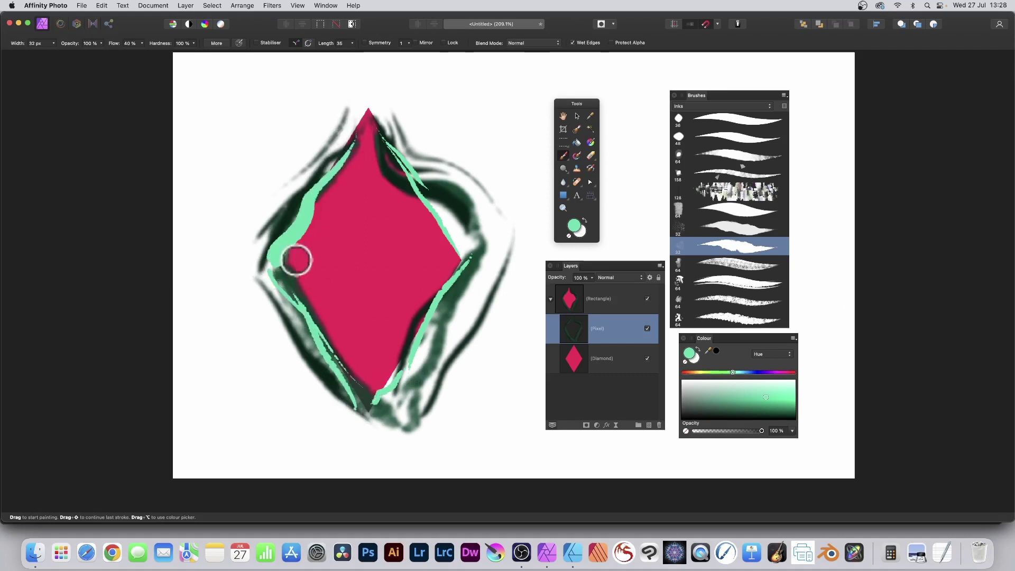
# Select the Rectangle layer and reposition the whole clipped artwork with the Move tool
pyautogui.click(589, 300)
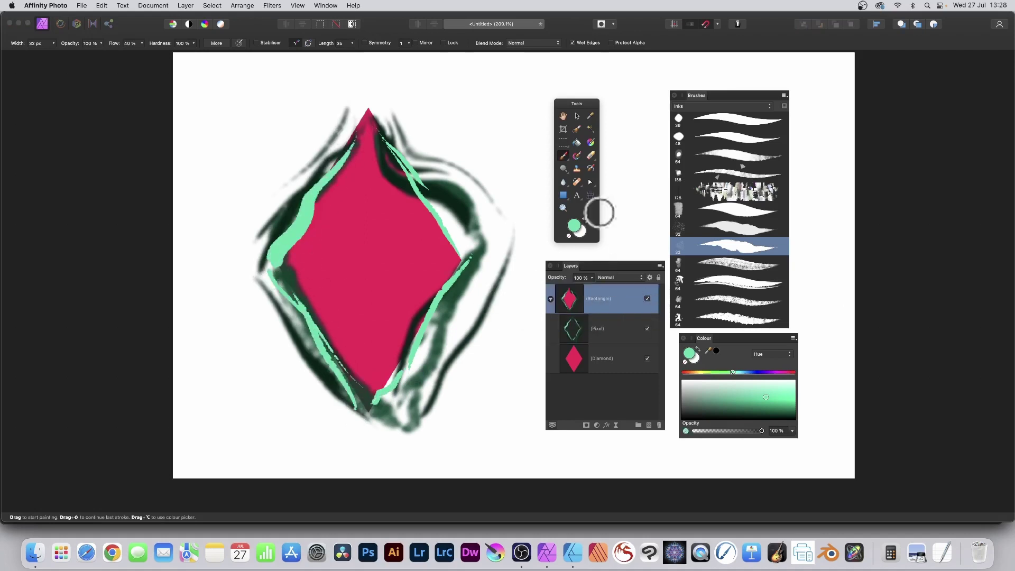
pyautogui.click(577, 116)
pyautogui.moveTo(419, 158); pyautogui.dragTo(366, 165)
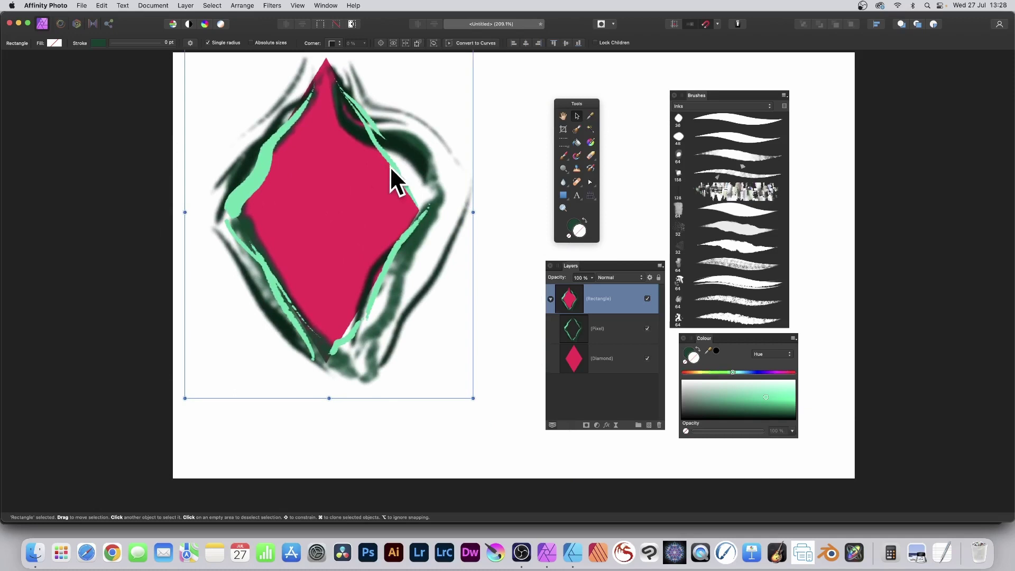
pyautogui.click(575, 358)
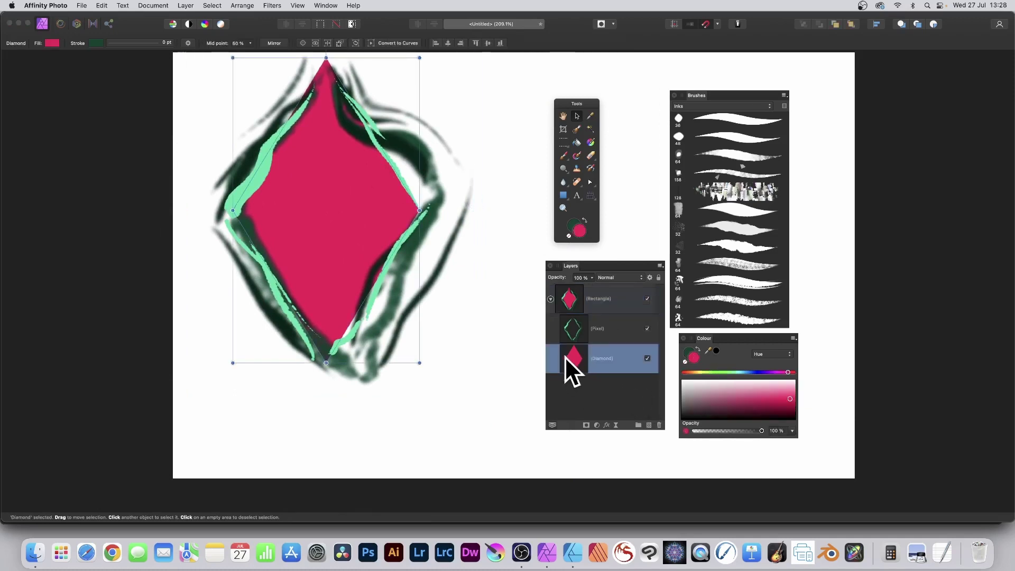
# Shrink the pink diamond, nudge it, and shorten it from its top point
pyautogui.moveTo(422, 363); pyautogui.dragTo(405, 345)
pyautogui.moveTo(344, 245); pyautogui.dragTo(348, 255)
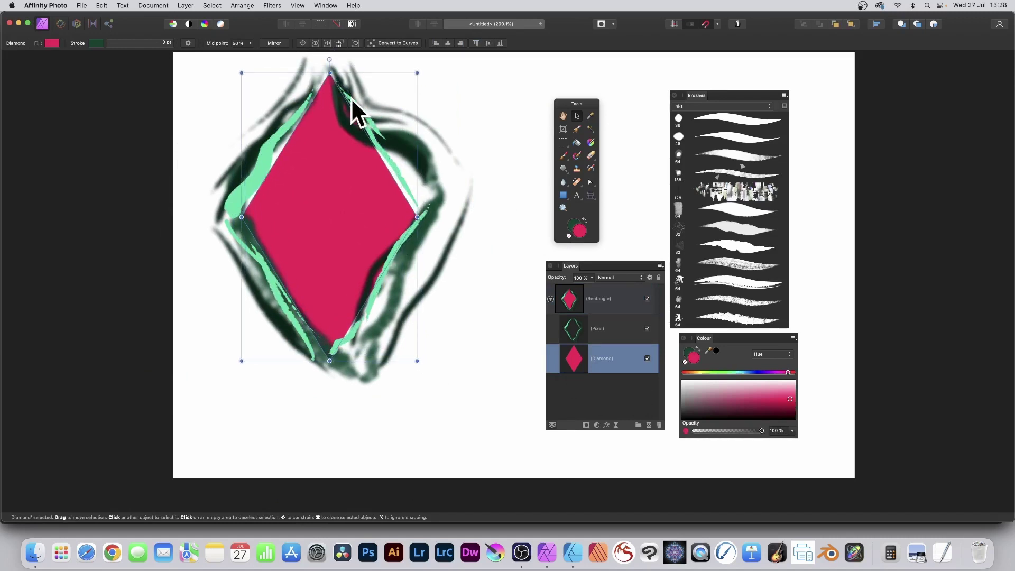
pyautogui.moveTo(329, 73); pyautogui.dragTo(338, 96)
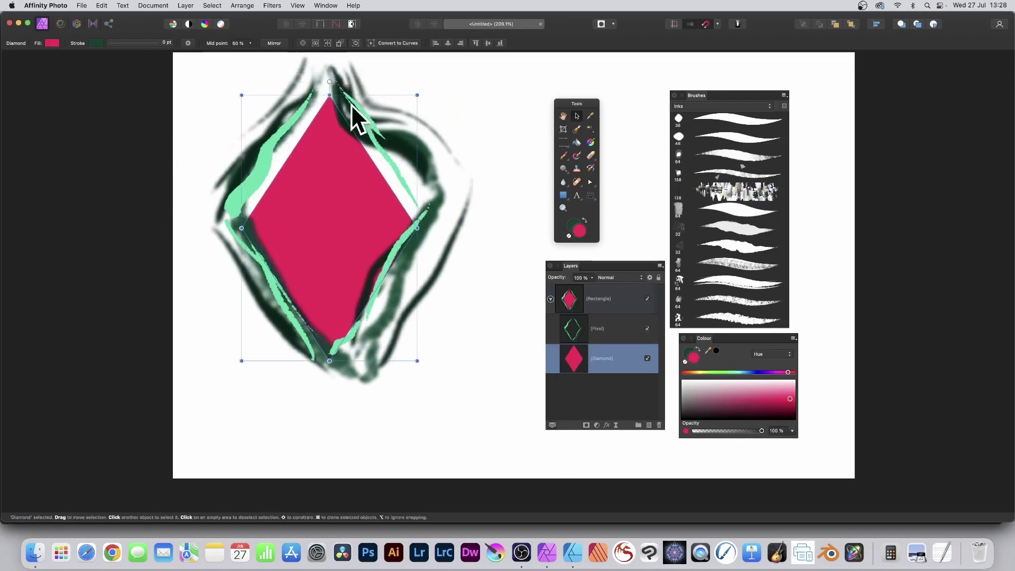
# Scale down the Pixel ink strokes, centre them over the diamond and rotate them clockwise
pyautogui.click(593, 328)
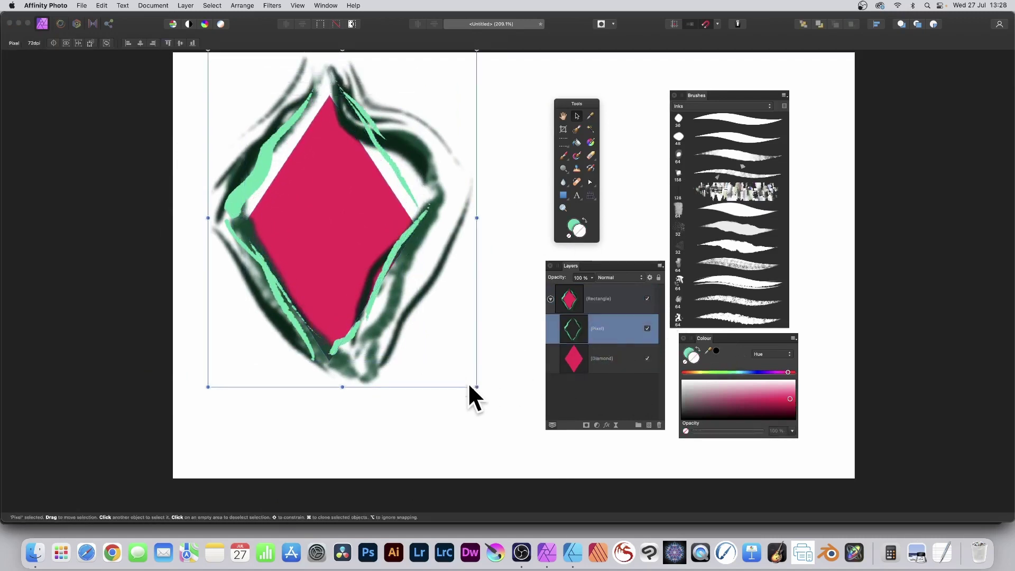
pyautogui.moveTo(477, 387); pyautogui.dragTo(447, 344)
pyautogui.moveTo(348, 224); pyautogui.dragTo(393, 280)
pyautogui.moveTo(465, 93); pyautogui.dragTo(487, 121)
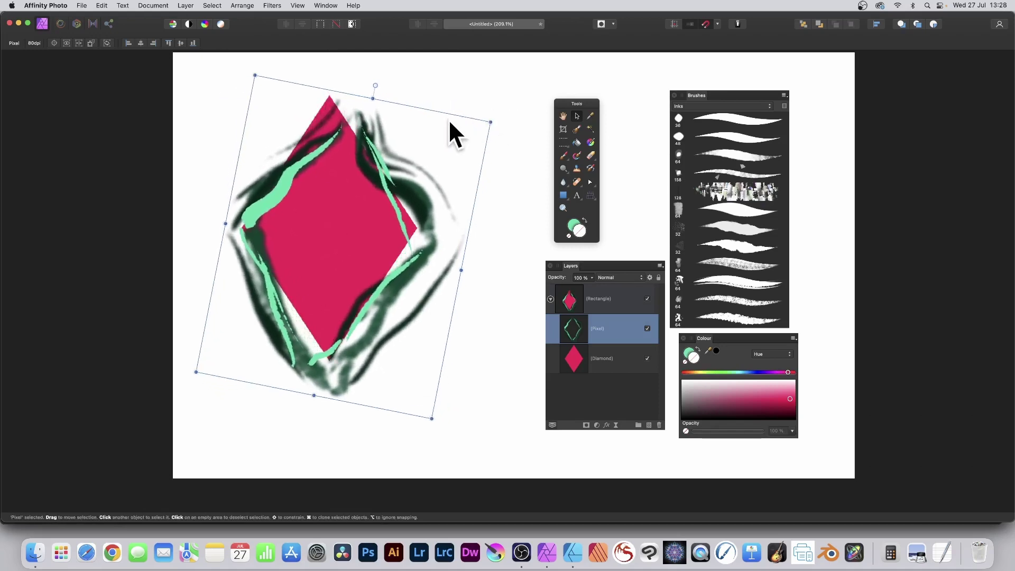
# Shift the Rectangle artwork up and left, then duplicate it down-right into overlapping copies
pyautogui.click(601, 297)
pyautogui.moveTo(360, 247); pyautogui.dragTo(347, 212)
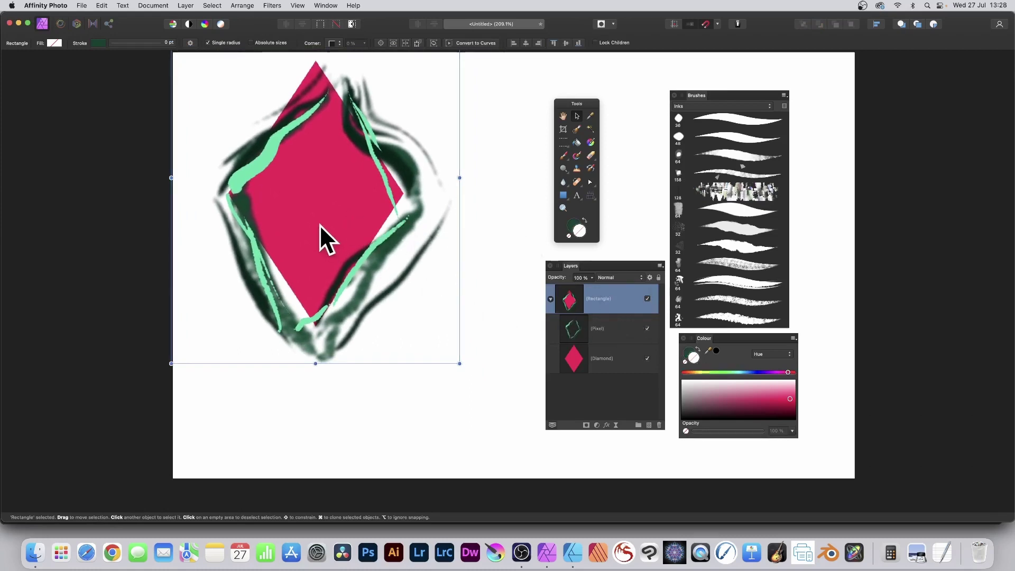
pyautogui.moveTo(303, 222)
pyautogui.mouseDown()
pyautogui.moveTo(351, 252)
pyautogui.moveTo(386, 251)
pyautogui.moveTo(318, 309)
pyautogui.moveTo(297, 290)
pyautogui.moveTo(380, 362)
pyautogui.mouseUp()
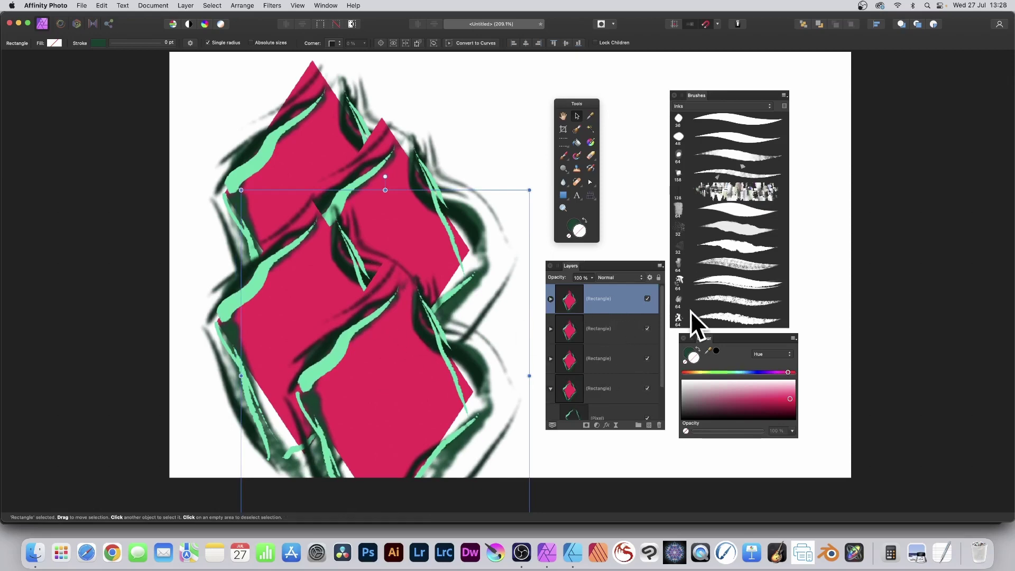
# Expand the top Rectangle copy and move its Pixel ink strokes slightly up and left
pyautogui.click(551, 299)
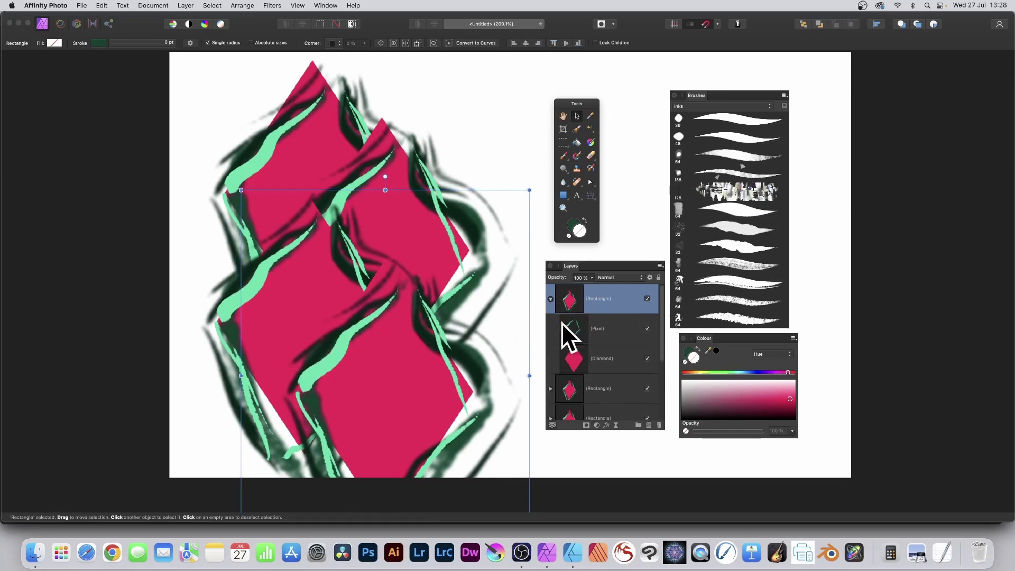
pyautogui.click(576, 333)
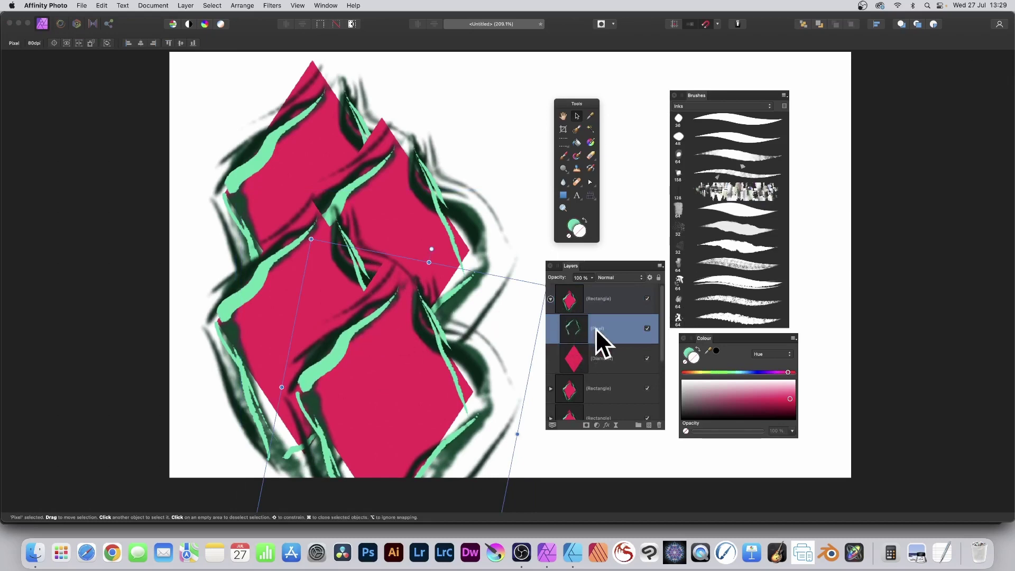
pyautogui.moveTo(450, 295)
pyautogui.mouseDown()
pyautogui.moveTo(442, 283)
pyautogui.moveTo(462, 300)
pyautogui.moveTo(446, 287)
pyautogui.mouseUp()
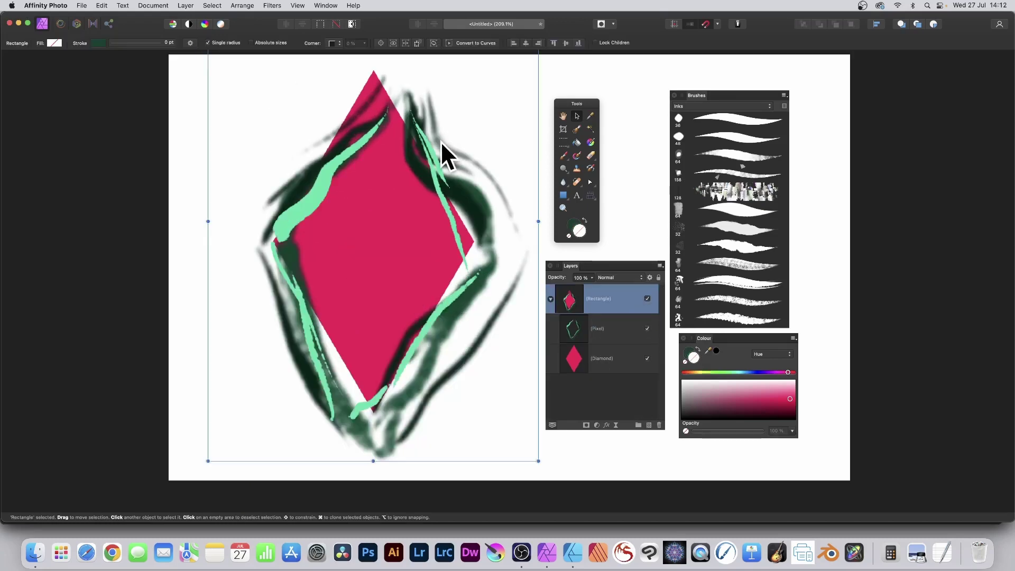
pyautogui.click(576, 326)
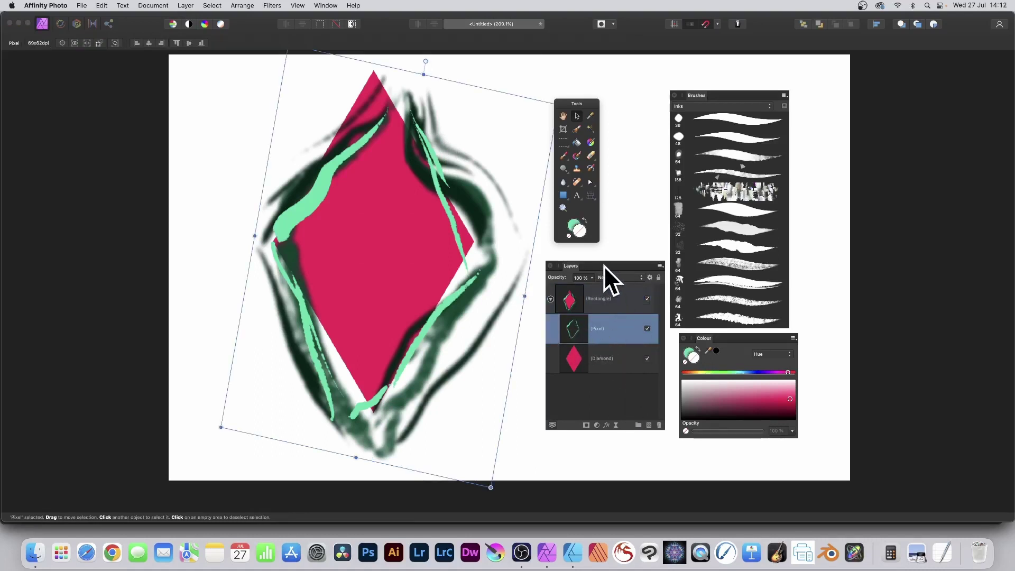
# In Layer Effects for the Pixel layer, enable 3D and raise its Radius to 10.2 px
pyautogui.click(606, 425)
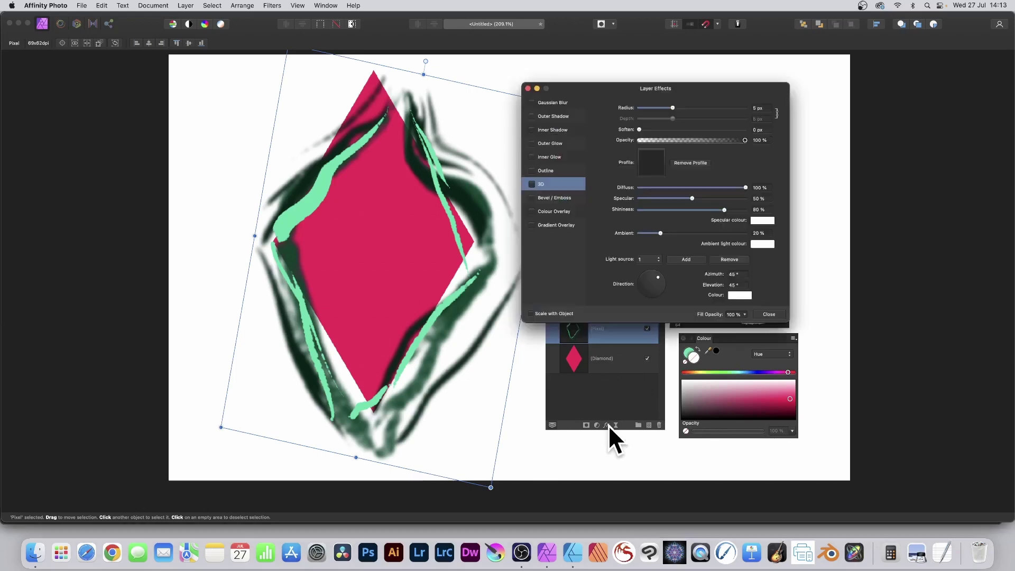
pyautogui.click(532, 184)
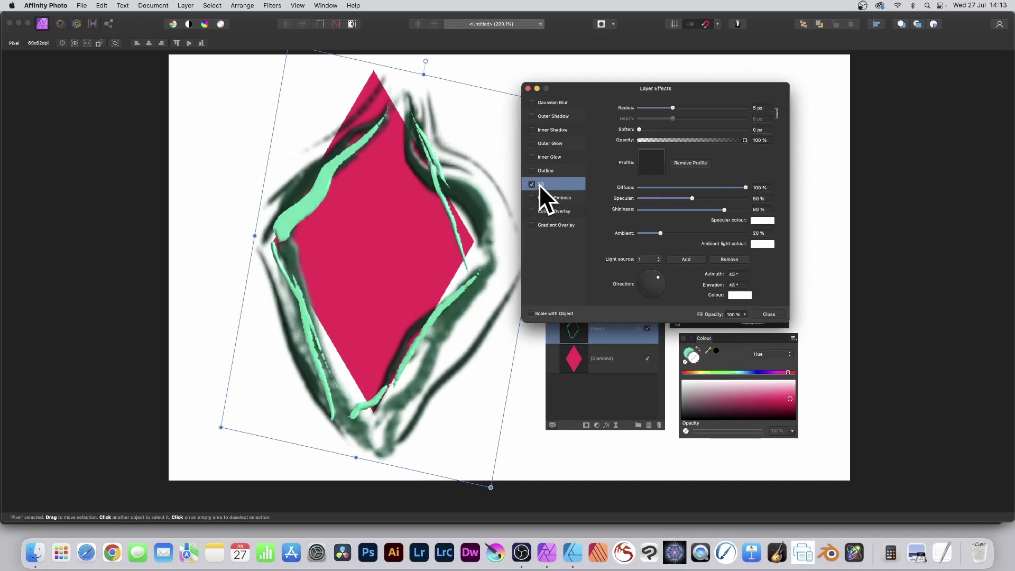
pyautogui.moveTo(674, 107); pyautogui.dragTo(686, 107)
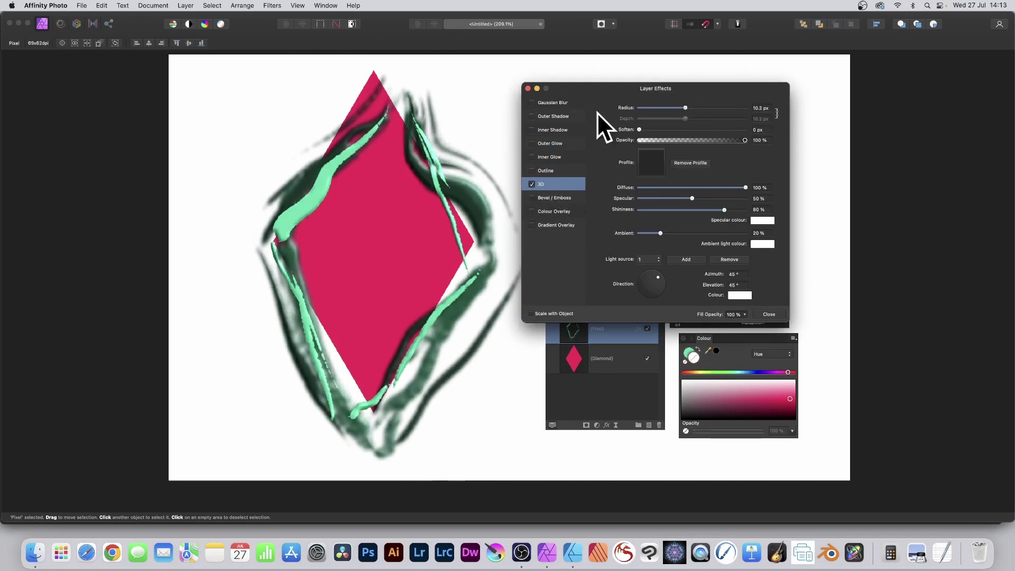